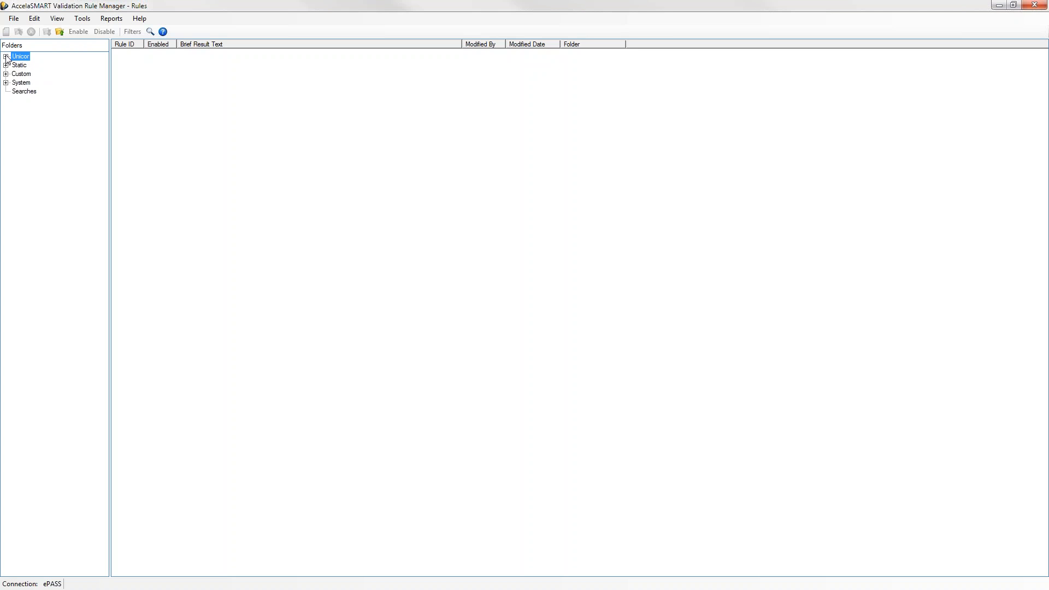
Step: Expand the Unicor, Static and System folders and review the rules listed in the Static subfolder
left_click(6, 56)
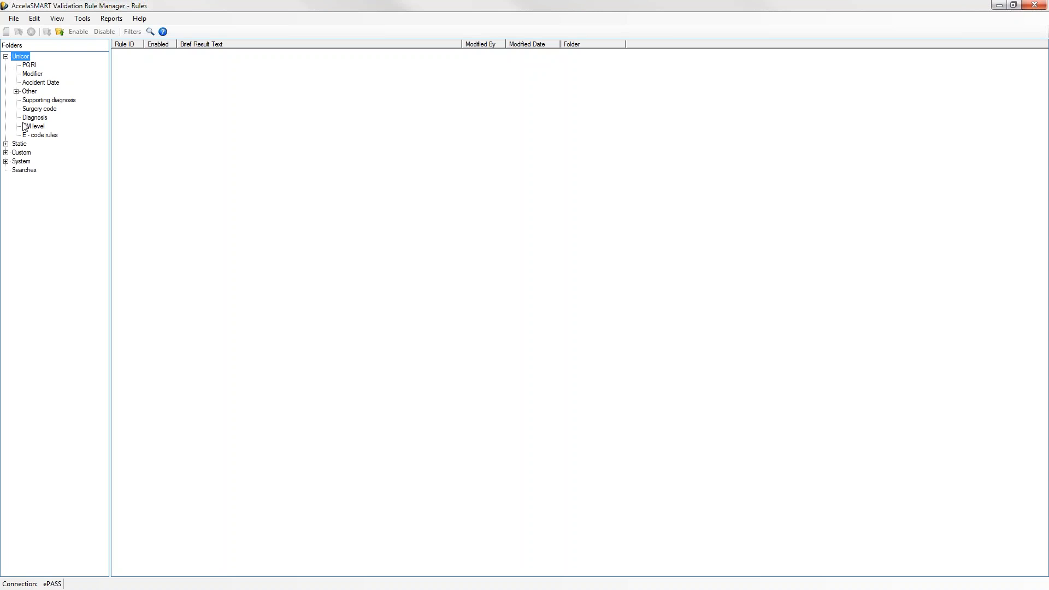
left_click(6, 144)
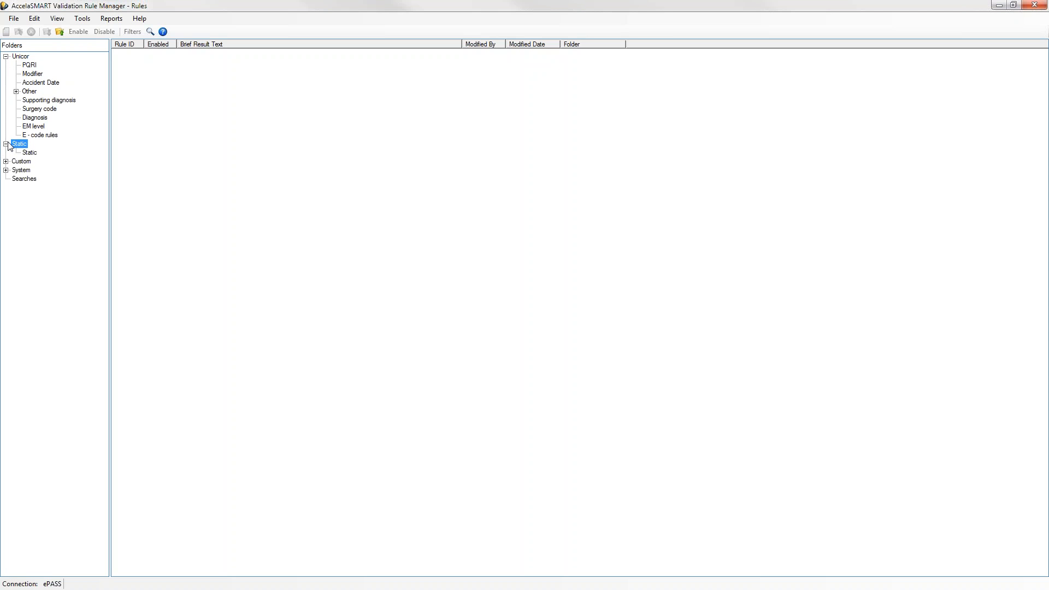
left_click(7, 171)
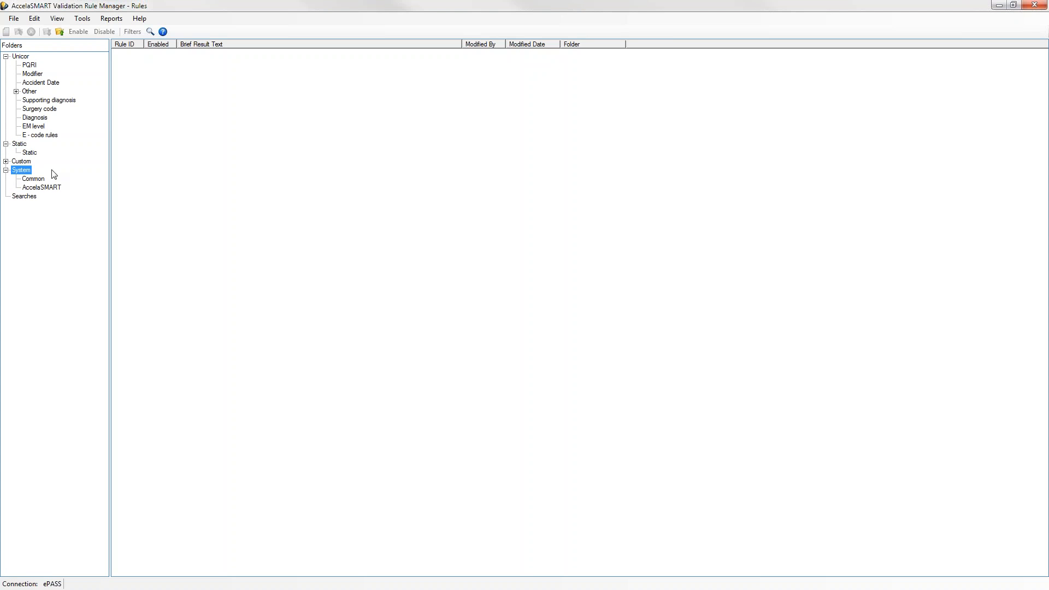
left_click(30, 152)
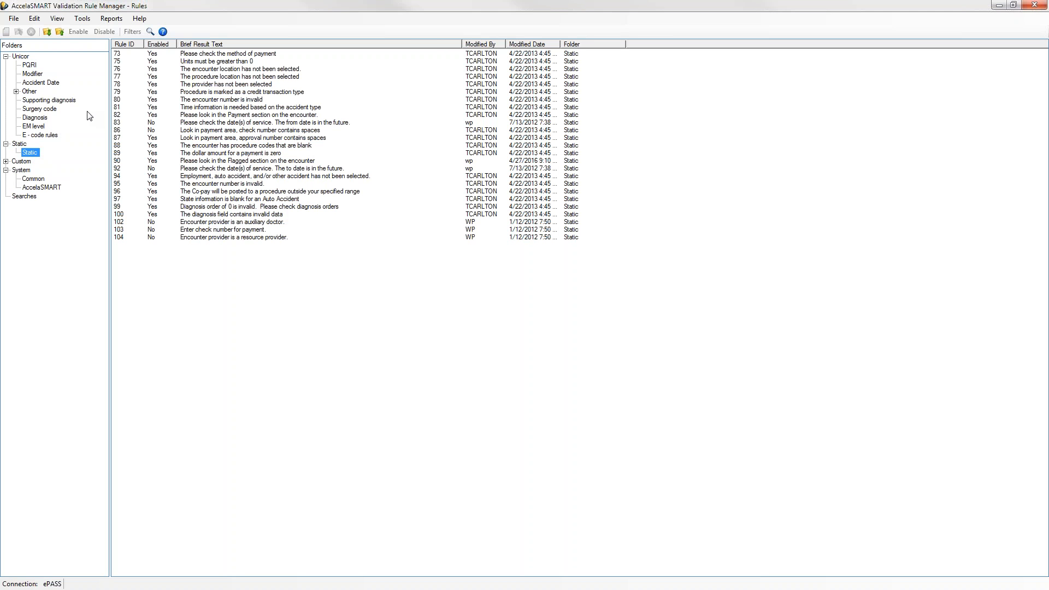
left_click(253, 61)
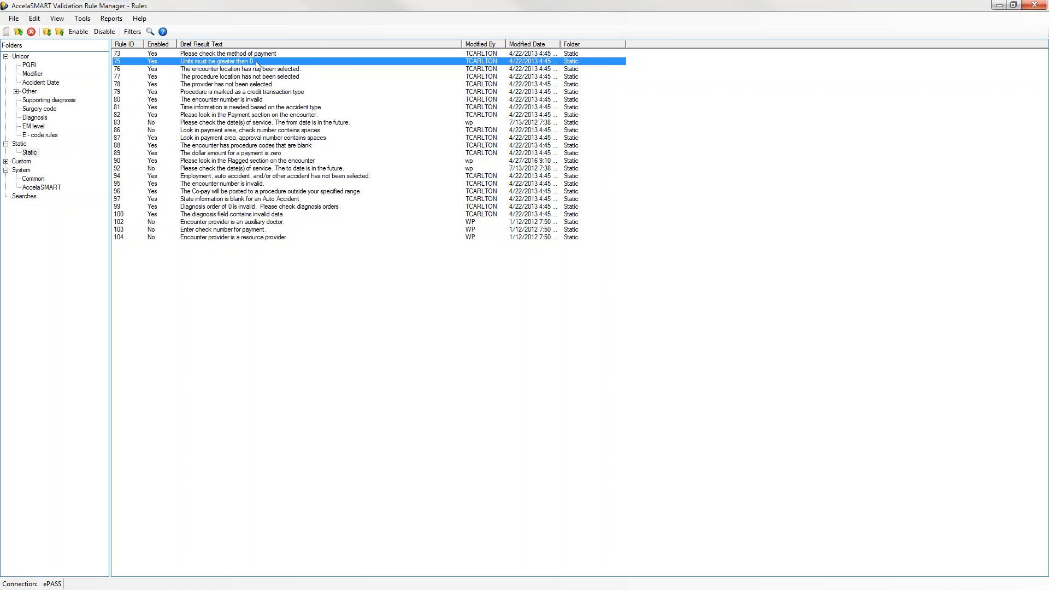
left_click(260, 71)
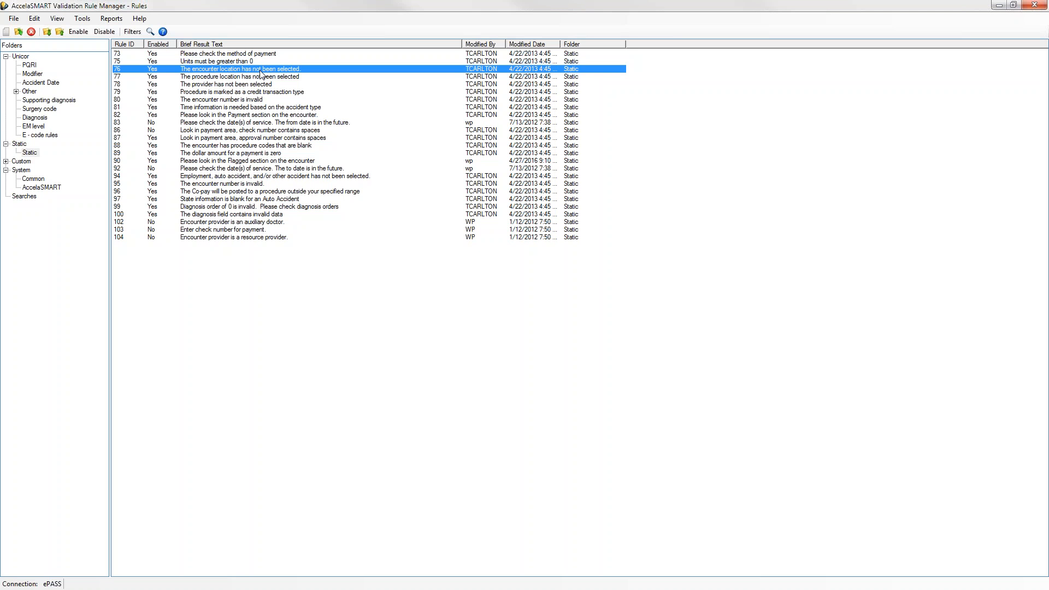
Step: Open static rule 90 about the flagged encounter section, examine its brief and expanded result texts, and close it
left_click(249, 162)
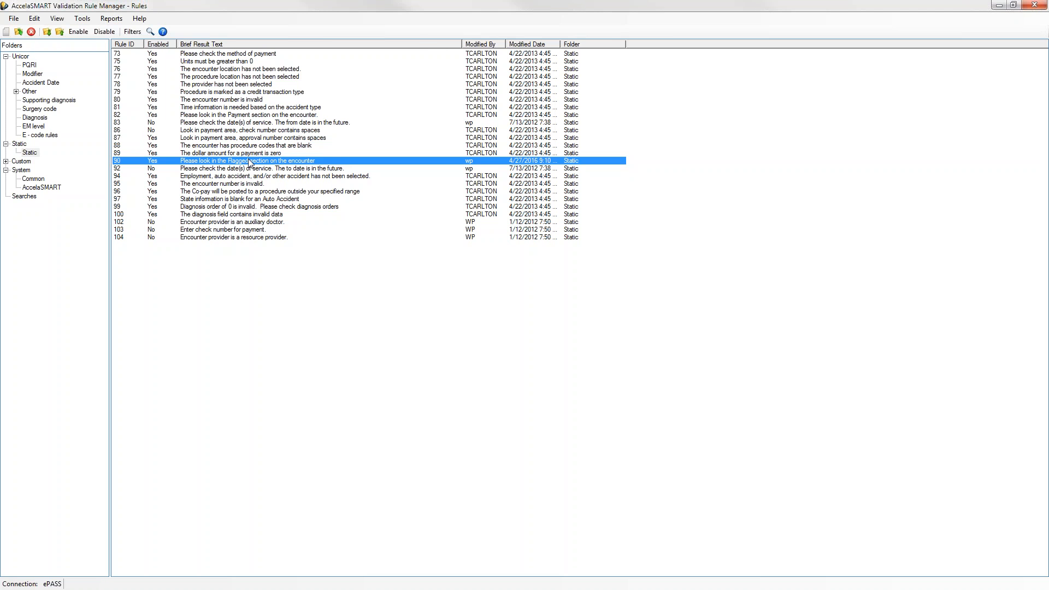
double_click(250, 162)
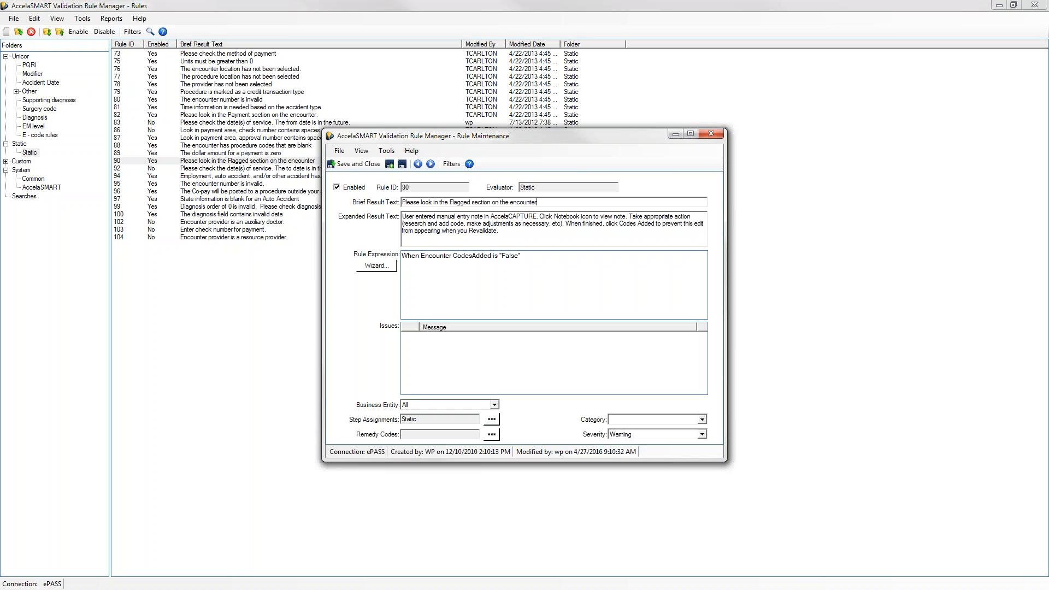
left_click_drag(538, 203, 331, 203)
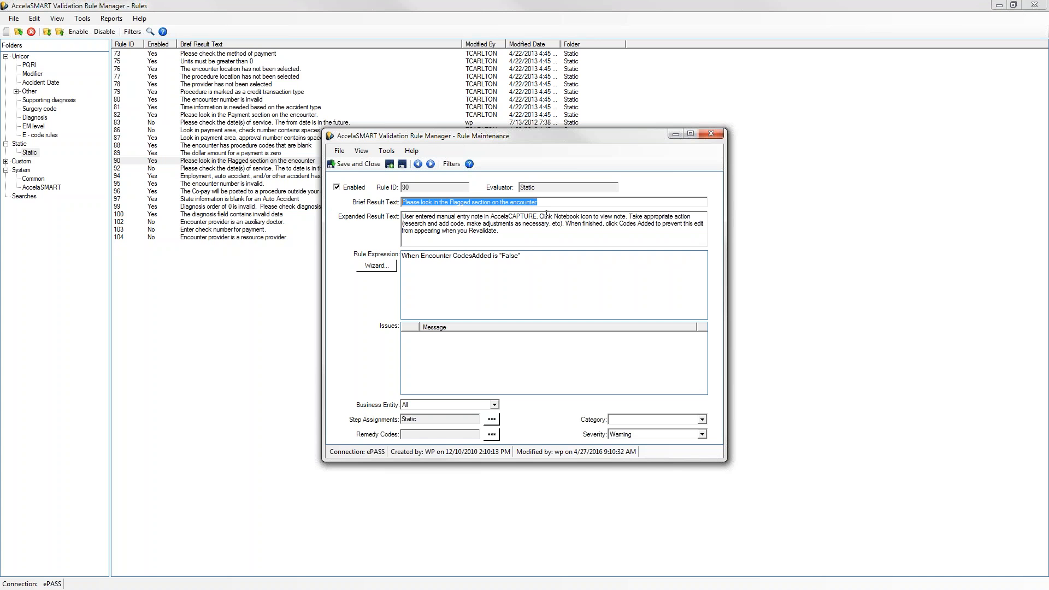
left_click_drag(529, 232, 359, 219)
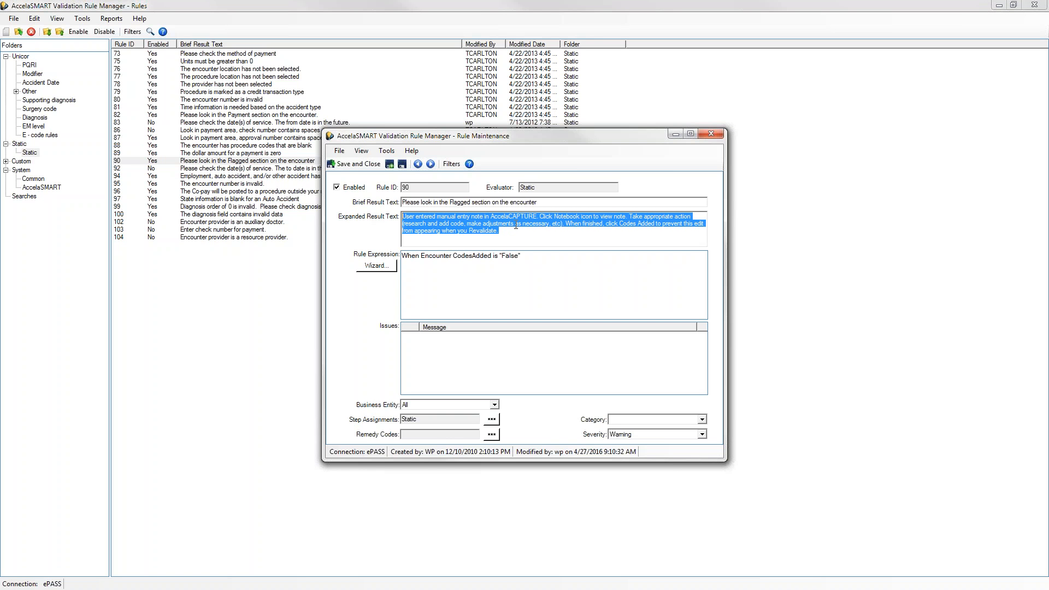
left_click_drag(545, 202, 345, 205)
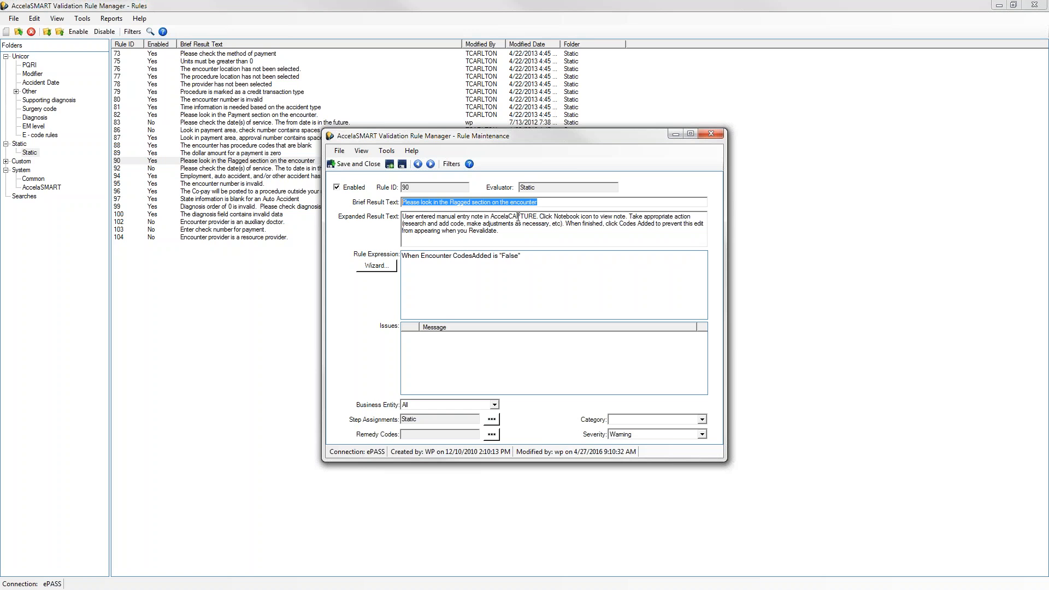
left_click_drag(545, 202, 399, 204)
left_click(546, 202)
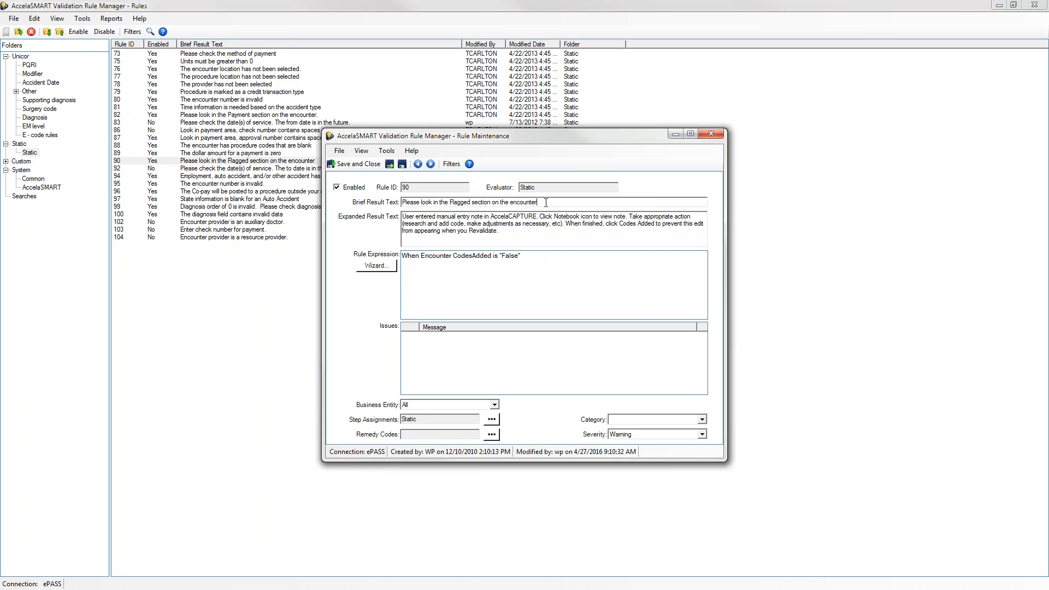
left_click(709, 136)
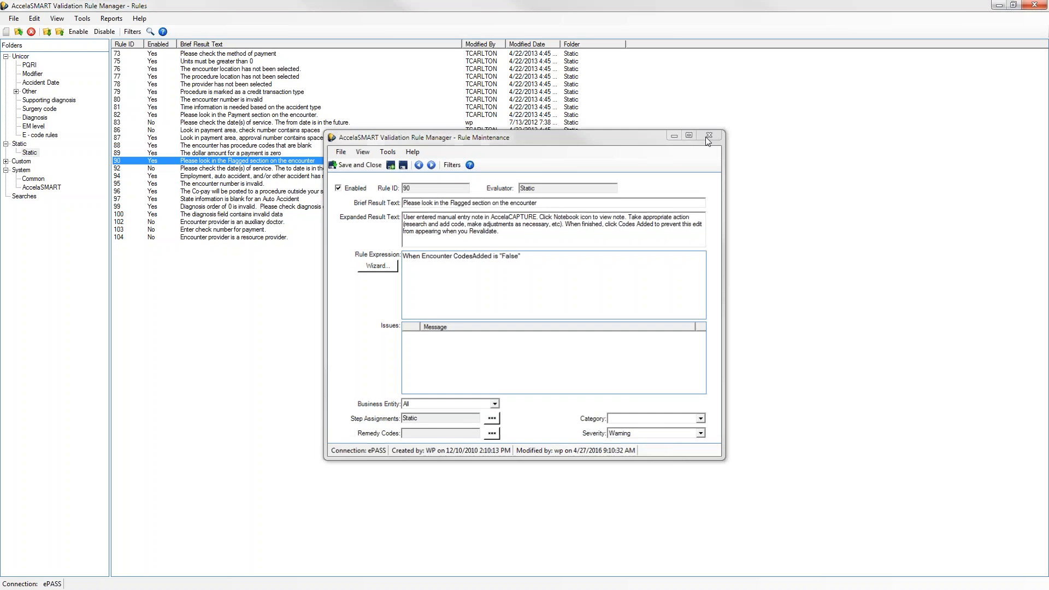
Step: List the Common rules in the System folder and review rules 74 and 84
left_click(25, 180)
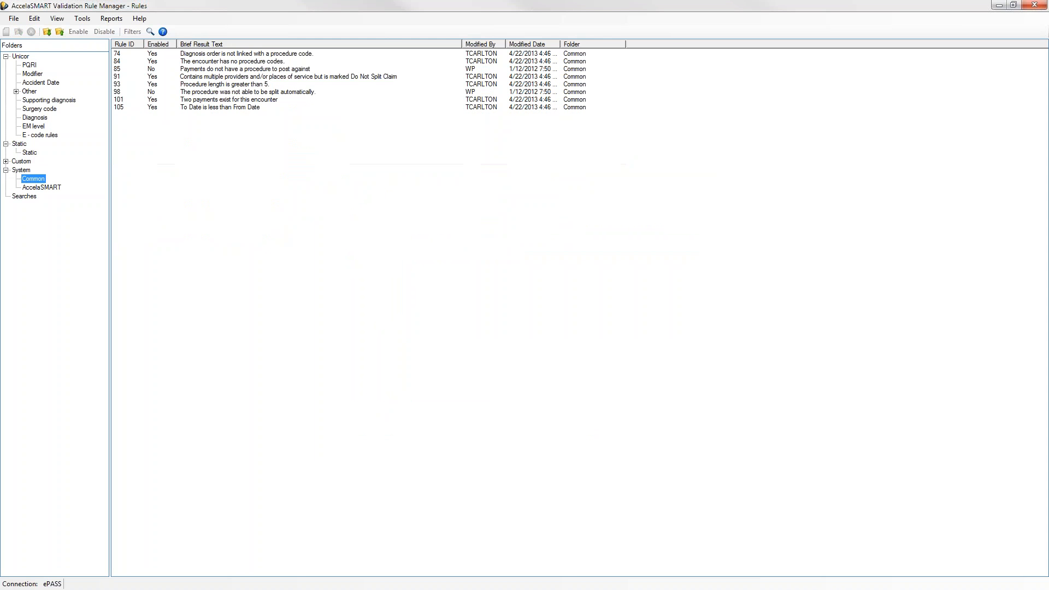
left_click(243, 55)
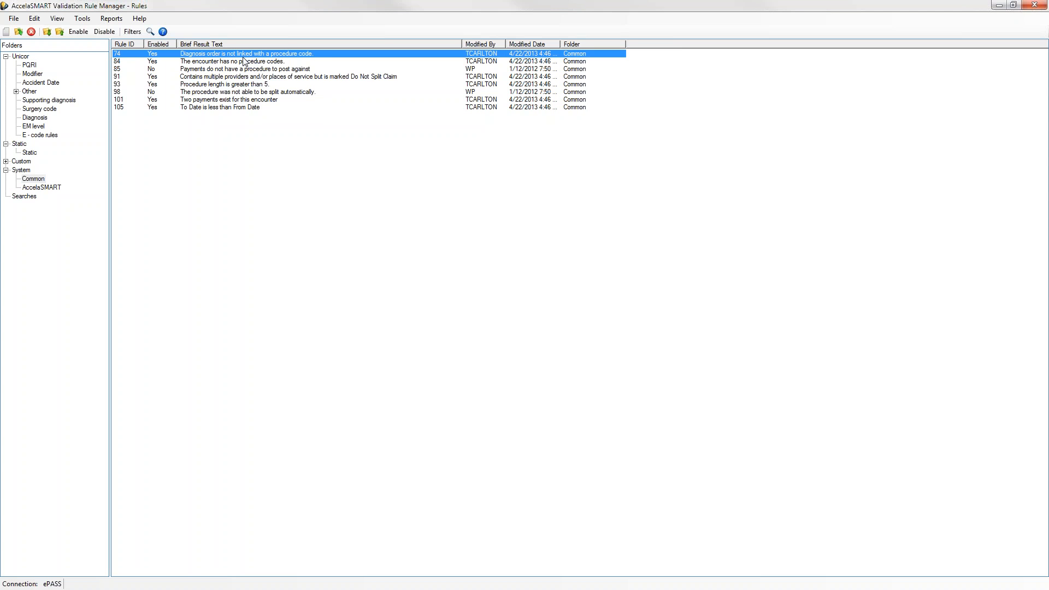
left_click(249, 64)
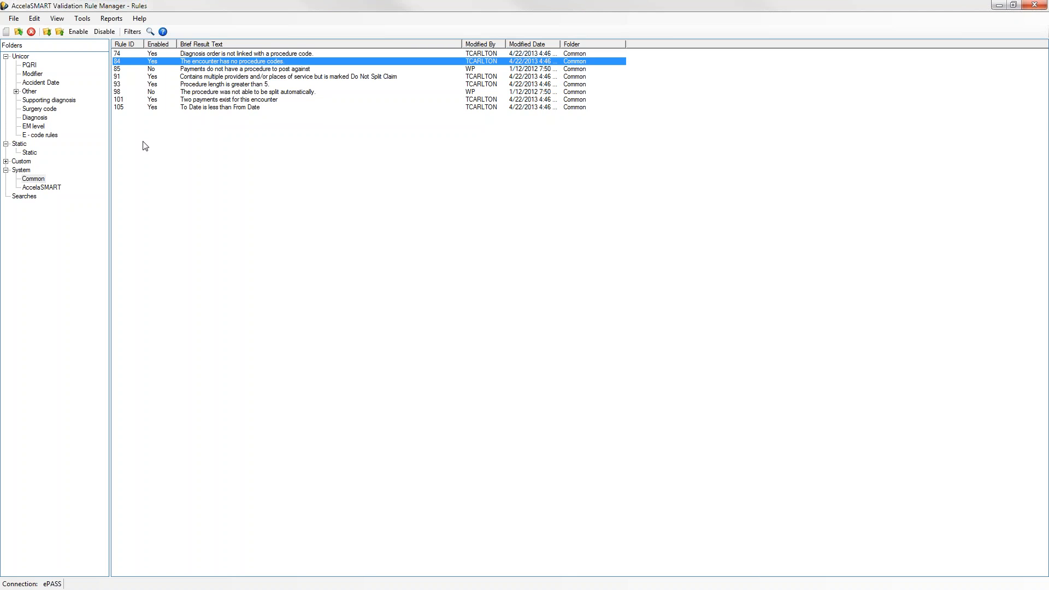
Step: Expand the Custom folder and check which creation options it offers without creating anything
left_click(6, 162)
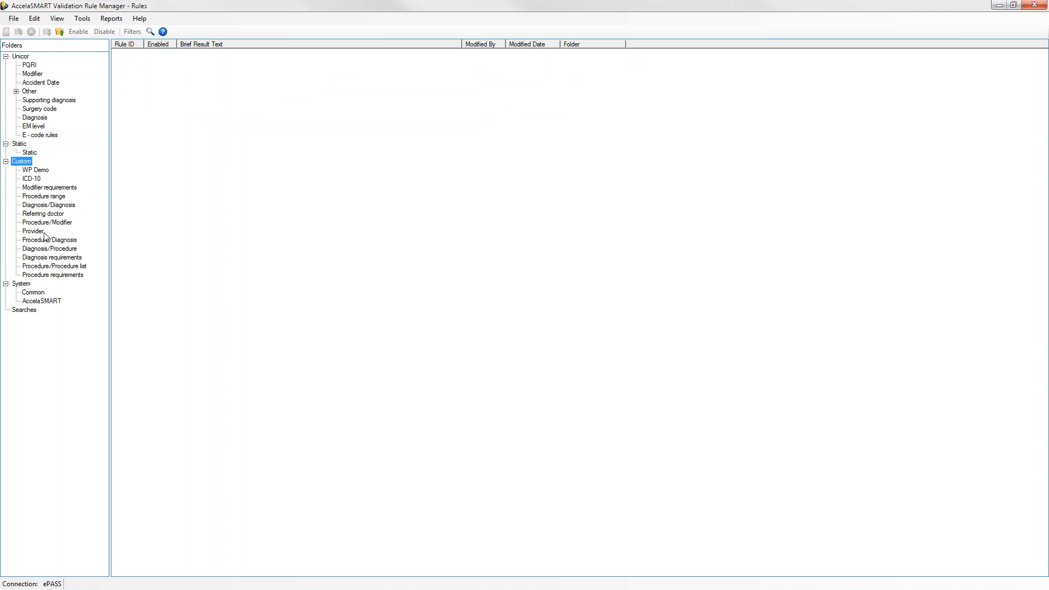
right_click(27, 163)
mouse_move(49, 172)
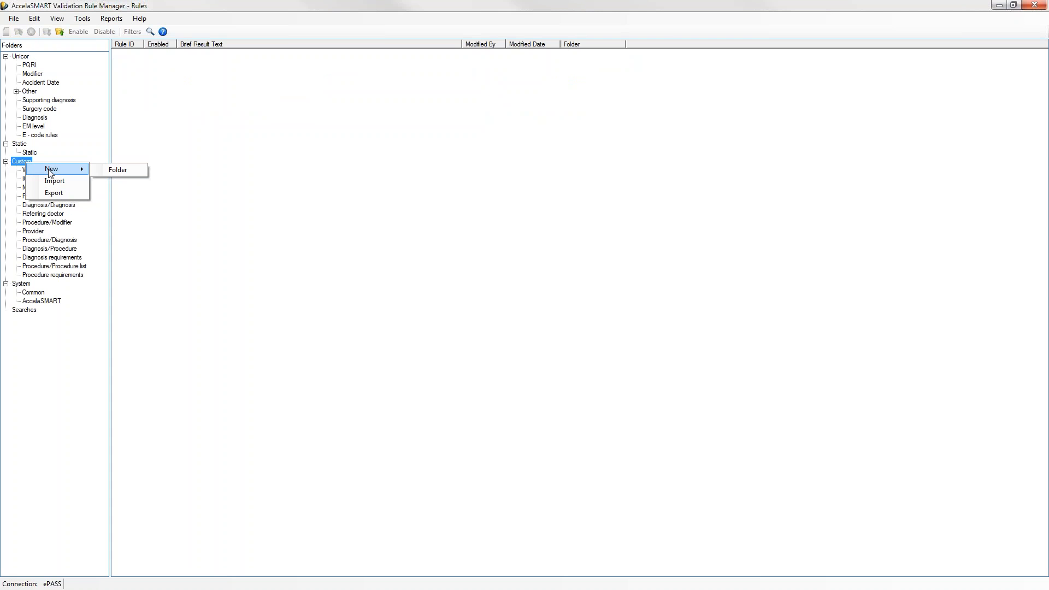
left_click(20, 164)
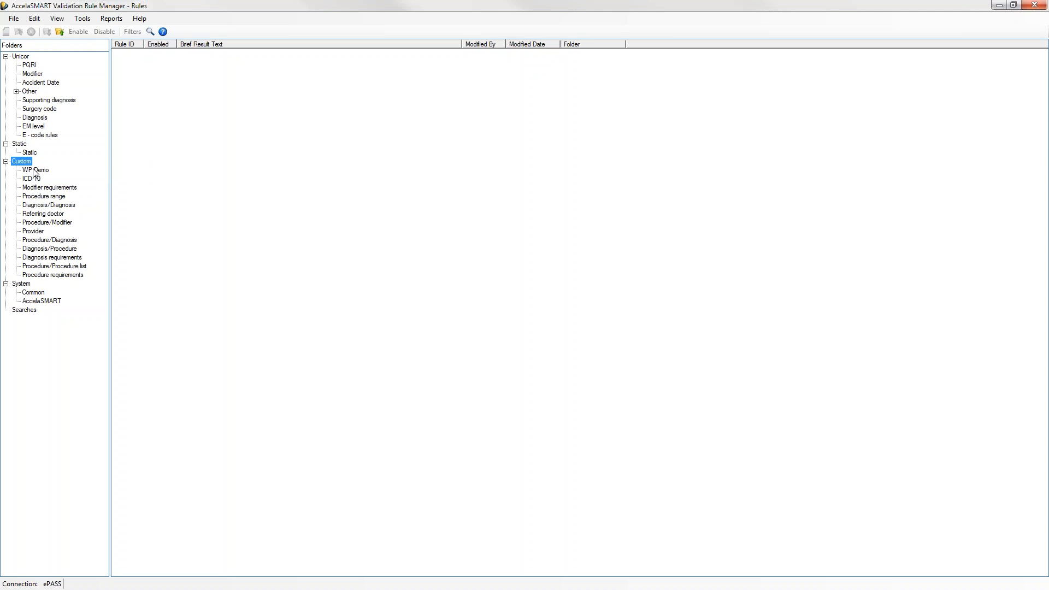
Step: Open rule 494 from the WP Demo folder in a maximized window and examine its rule expression
left_click(34, 170)
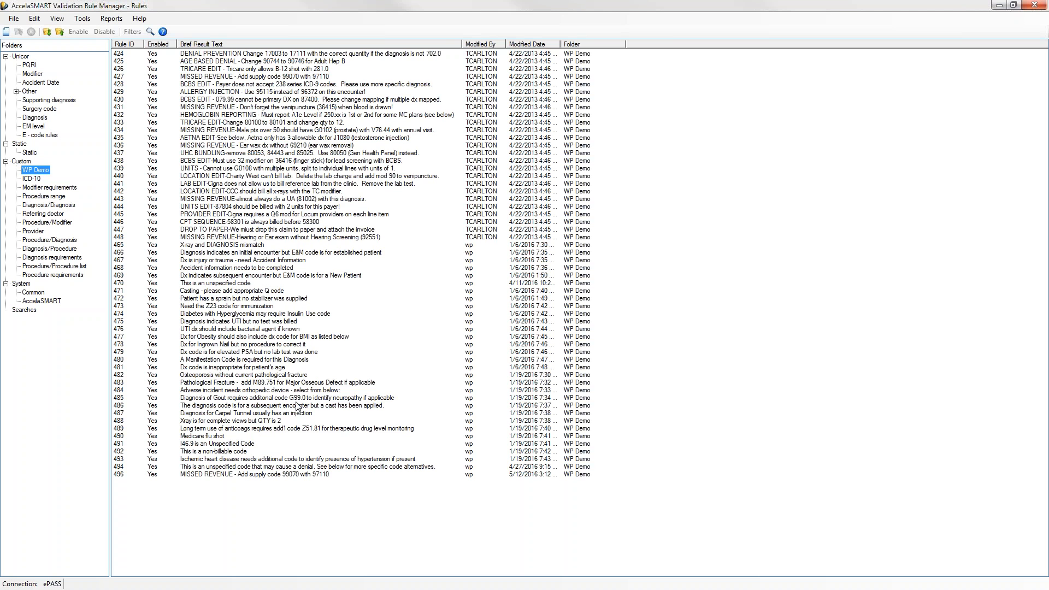
left_click(224, 469)
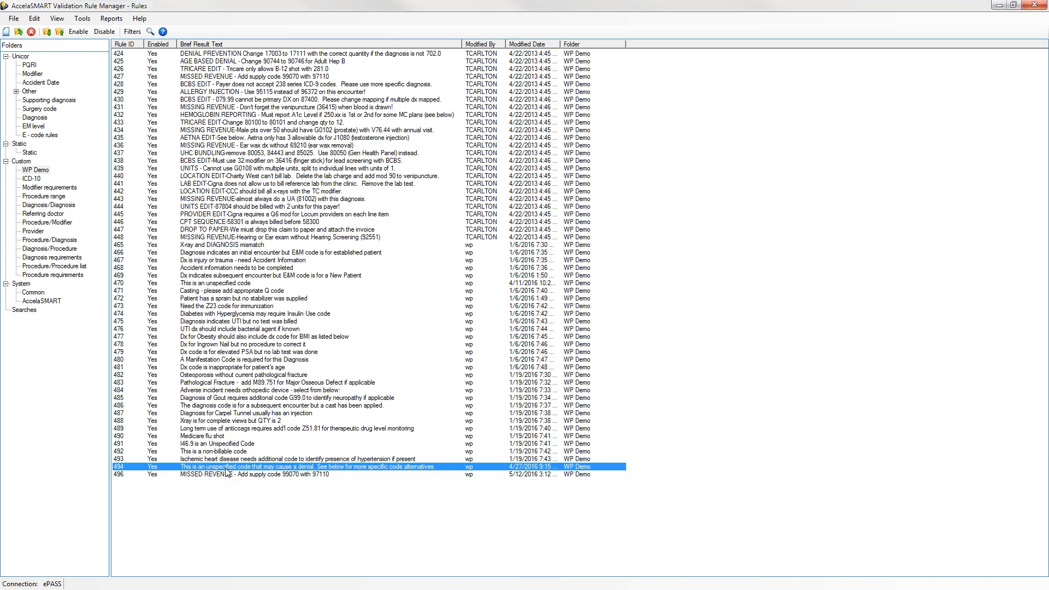
double_click(225, 467)
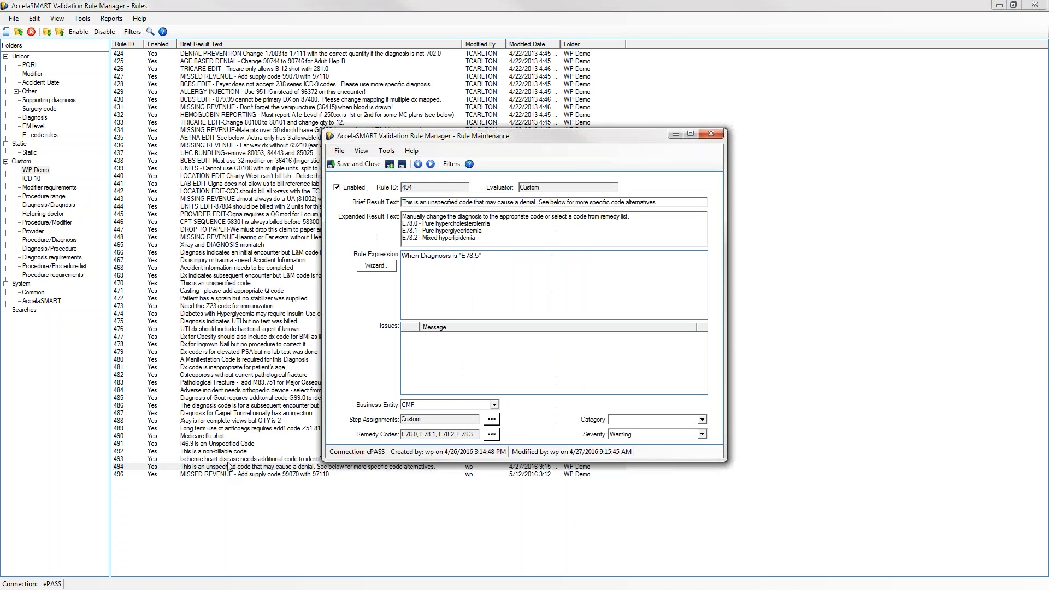
left_click(692, 134)
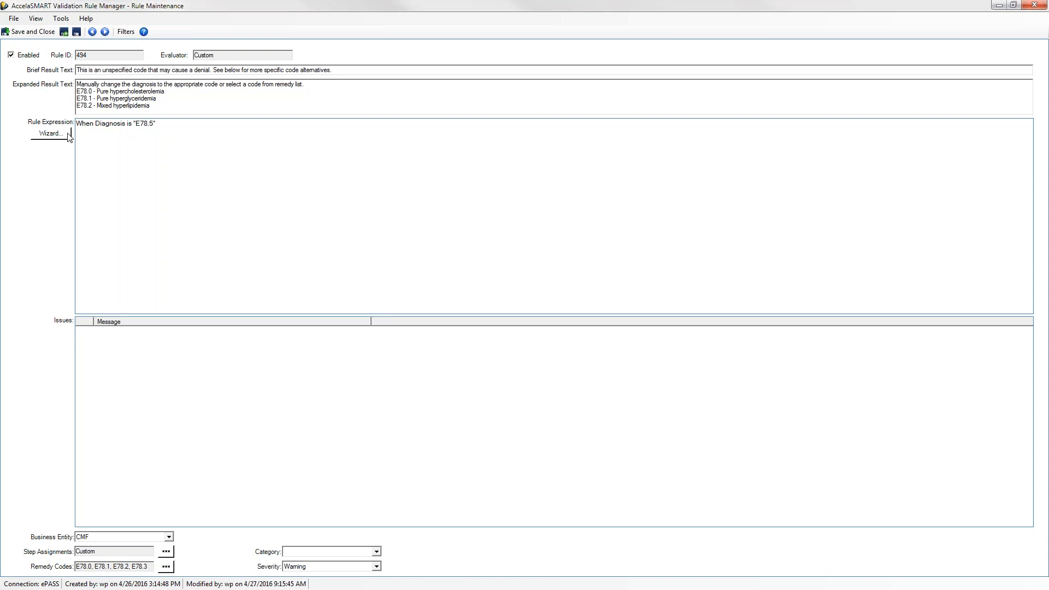
left_click_drag(169, 126, 81, 128)
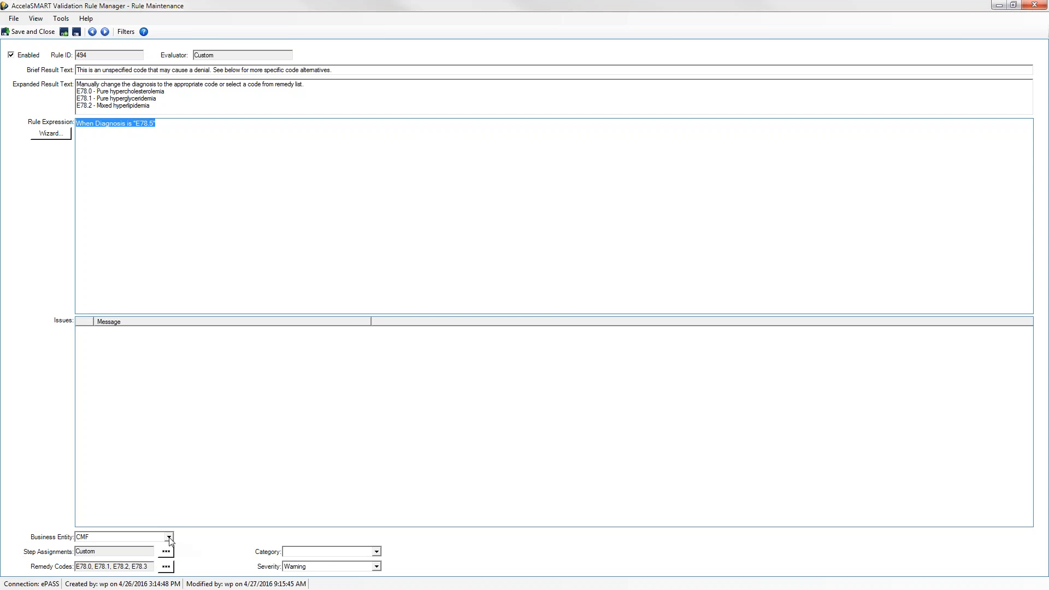
Step: Try to add E78.4 to the rule's remedy diagnosis codes
left_click(166, 567)
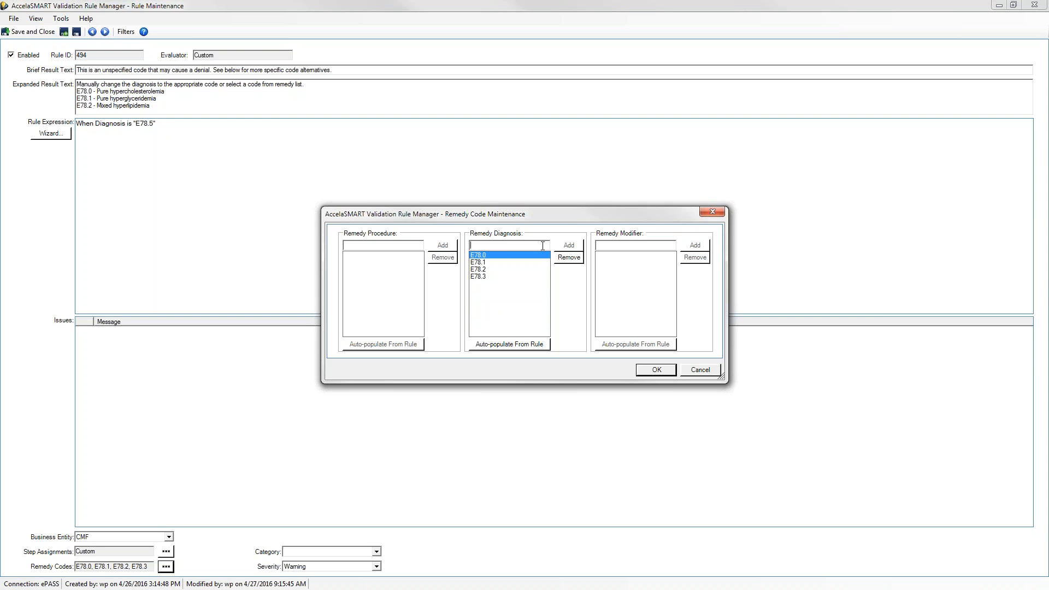
type("E78.4")
left_click(657, 372)
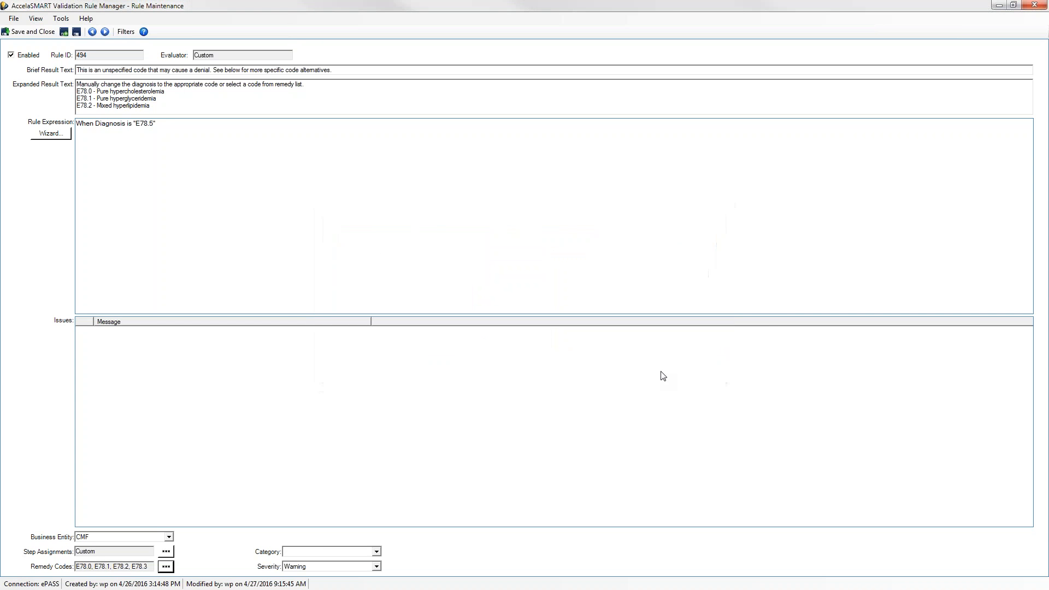
Step: Add E78.5 to the rule's remedy diagnosis codes
left_click(166, 568)
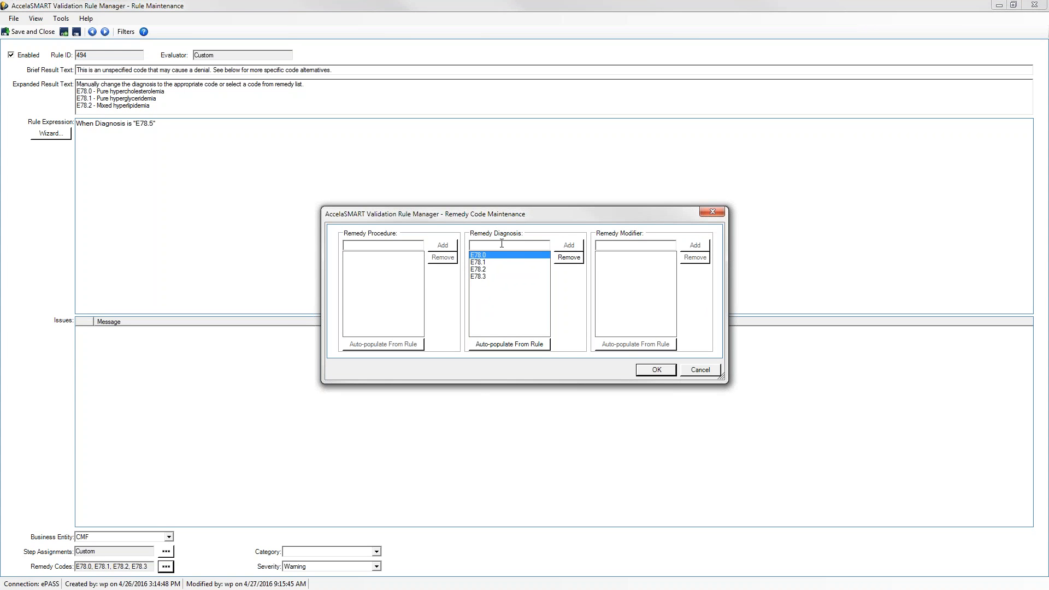
left_click(501, 245)
type("E78.5")
left_click(573, 246)
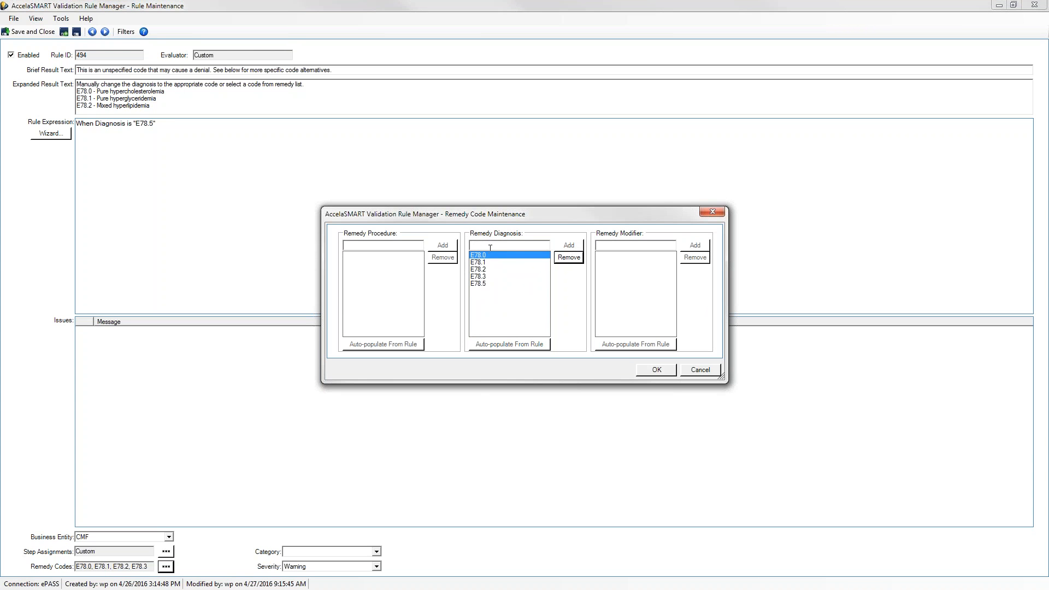
Step: Remove E78.5 from the remedy diagnosis codes and accept the code list
left_click(478, 285)
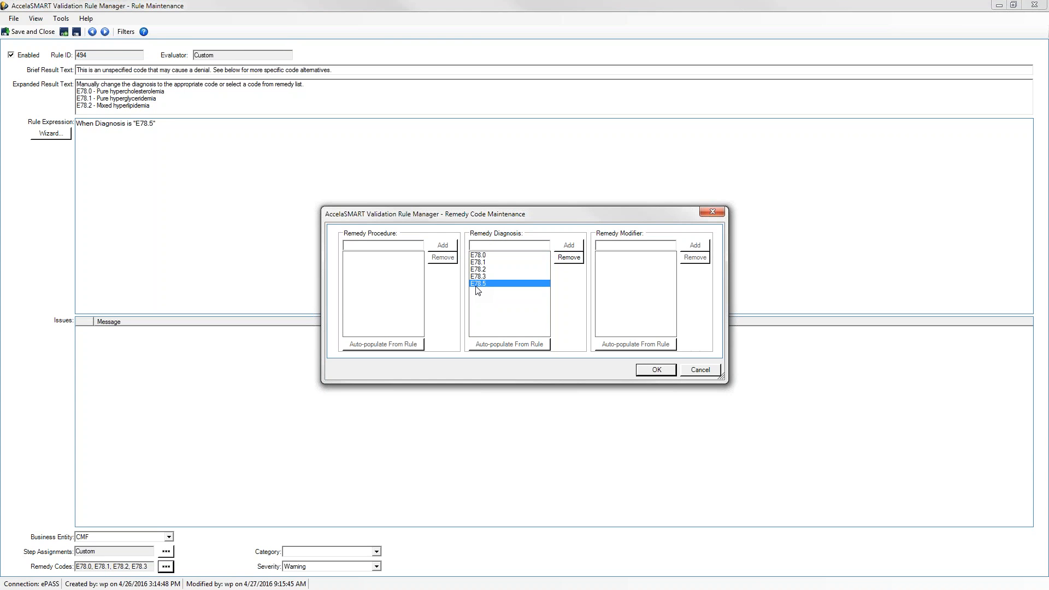
left_click(569, 258)
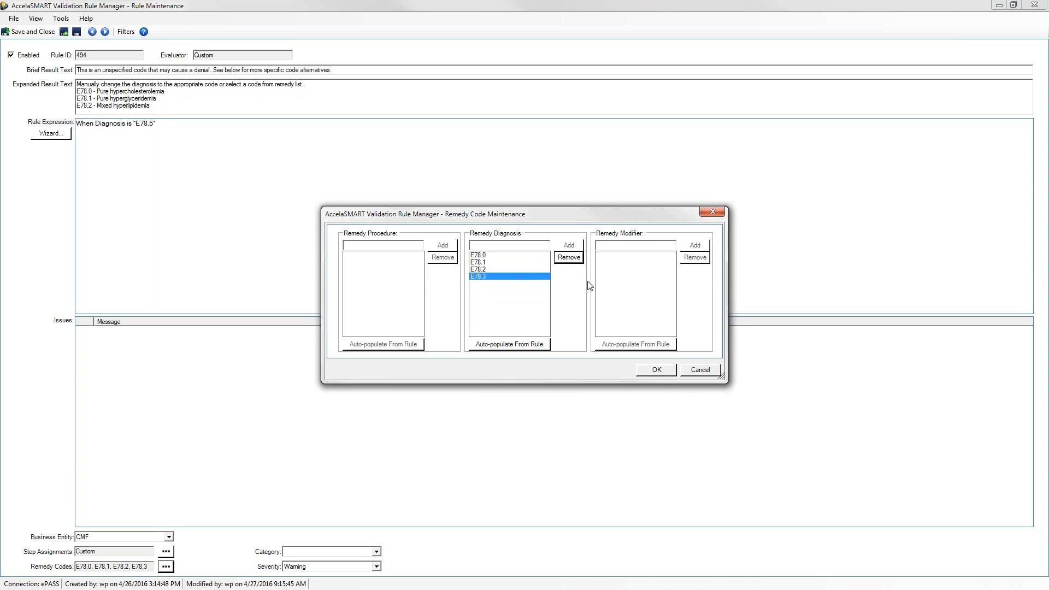
left_click(649, 372)
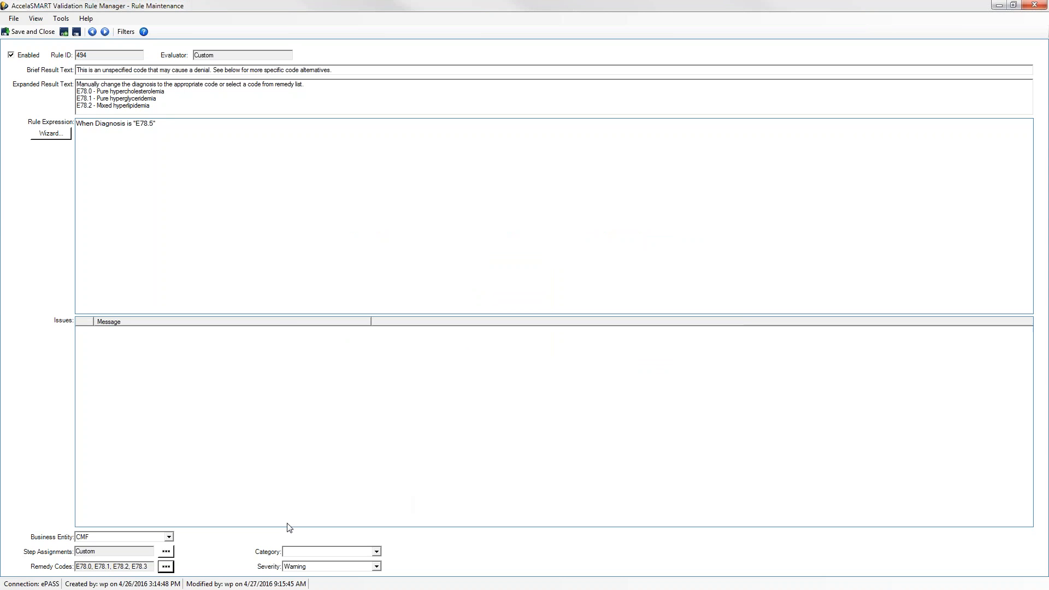
Step: Examine the rule's Business Entity, Category and Severity settings, keeping CMF as the business entity
left_click(169, 538)
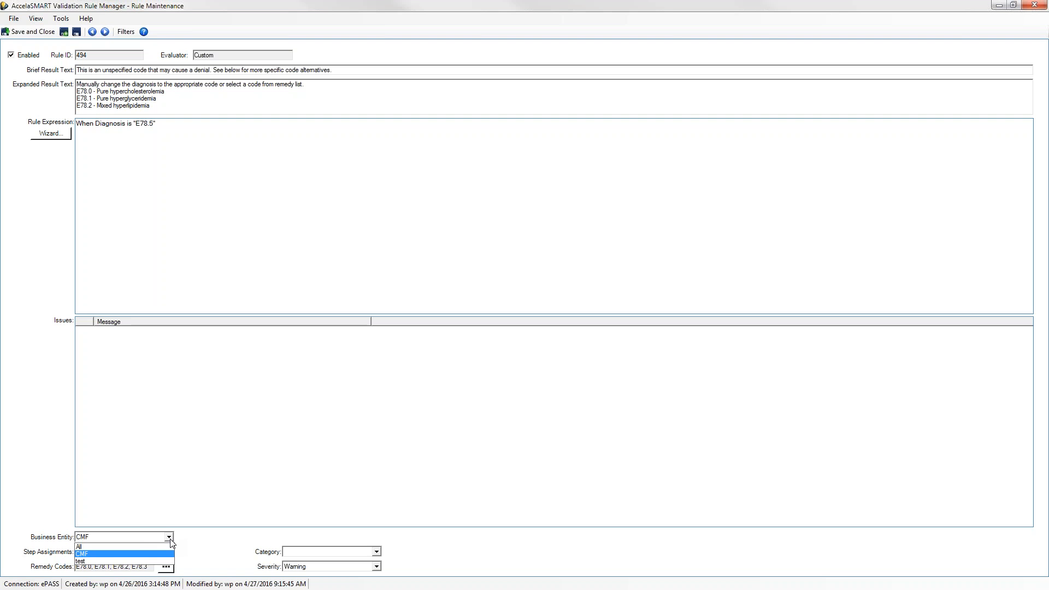
left_click(170, 539)
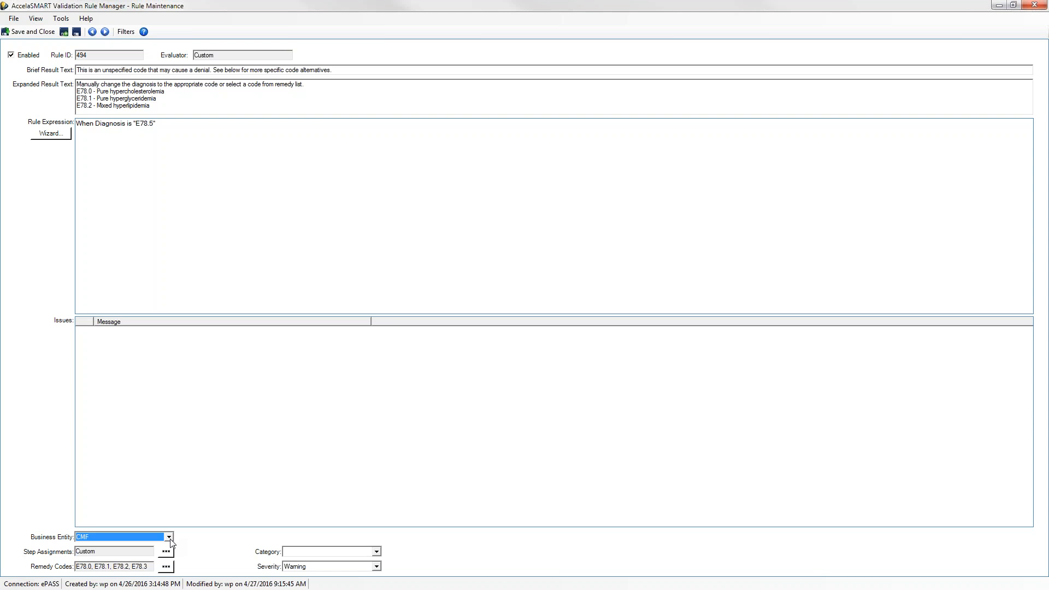
left_click(169, 538)
left_click(163, 552)
left_click(169, 537)
left_click(164, 554)
left_click(315, 553)
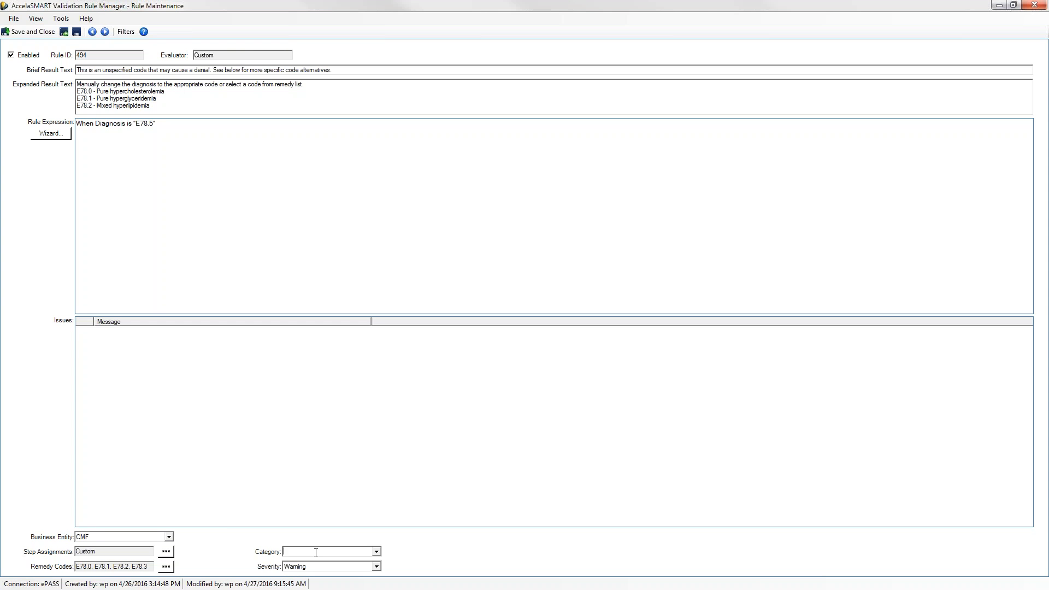
left_click(377, 567)
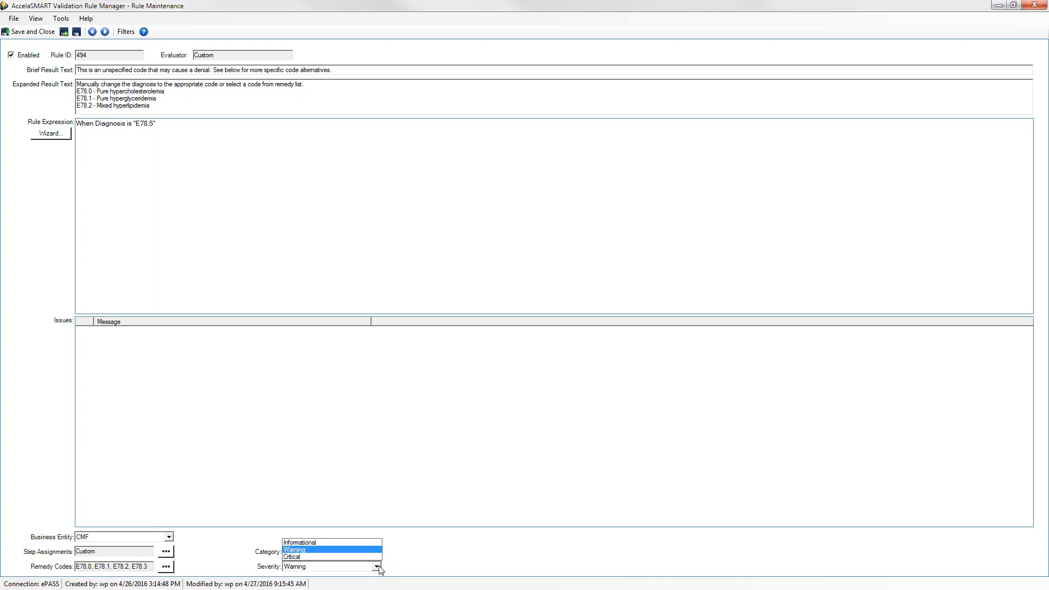
Step: Keep the severity at Warning and examine the rule's diagnosis condition in the Rule Expression Wizard without changing it
left_click(377, 566)
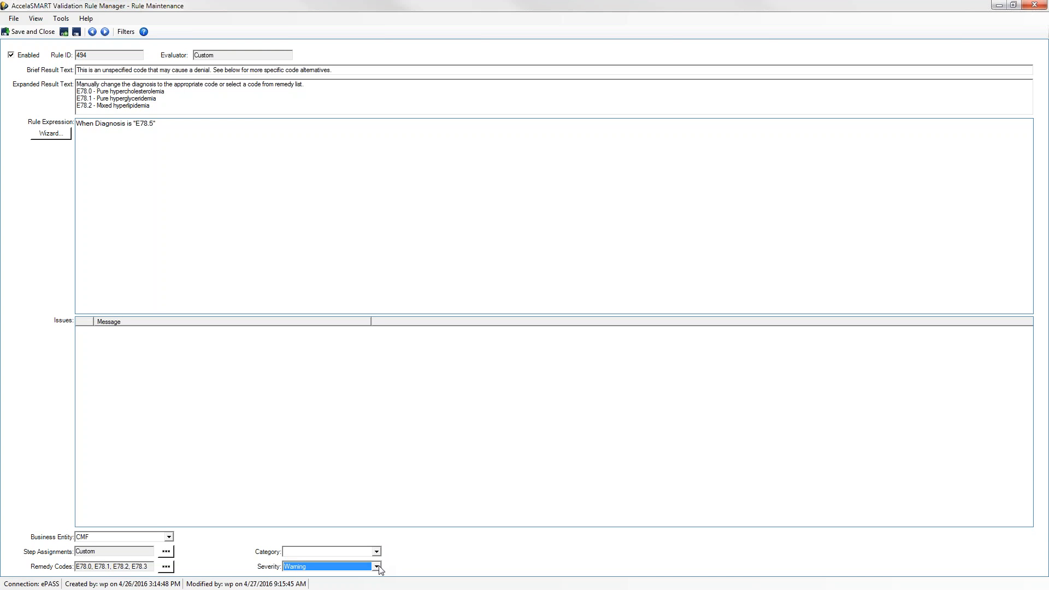
left_click(50, 134)
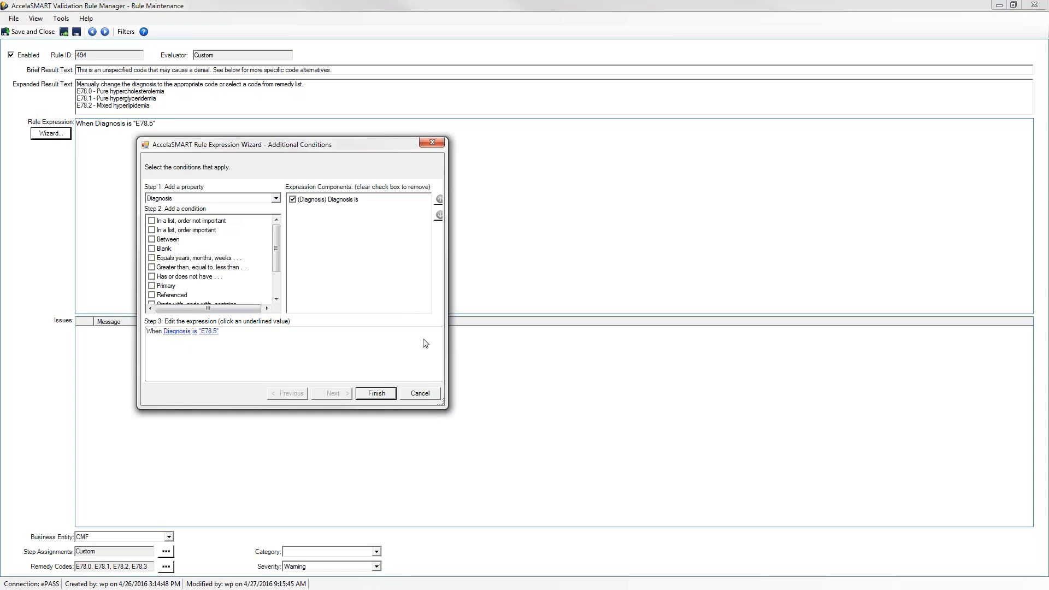
left_click(431, 394)
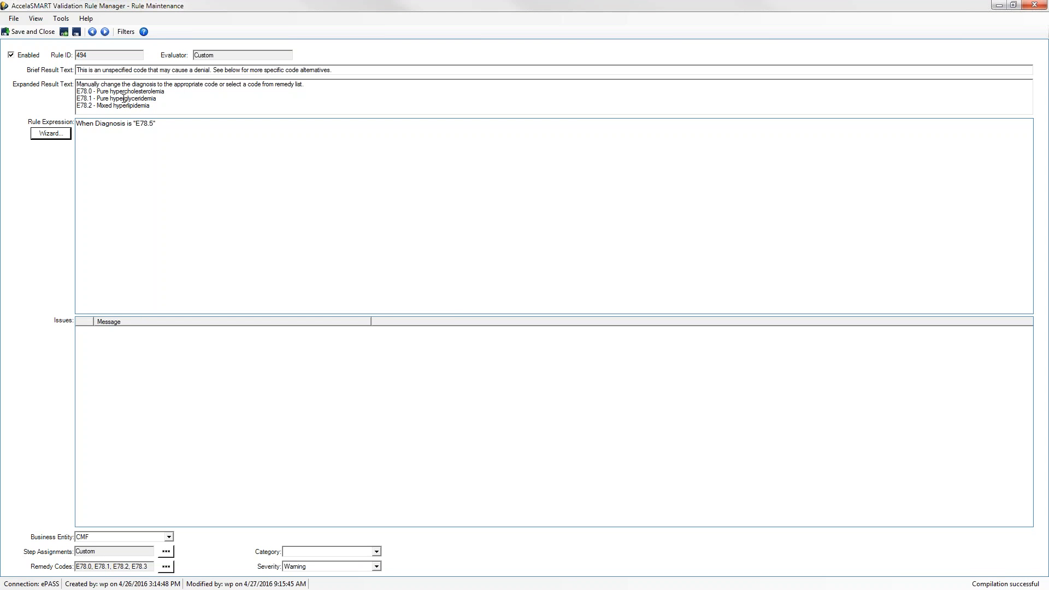
Step: Add a new line after the E78.2 entry in the rule's Expanded Result Text
left_click_drag(169, 111, 53, 79)
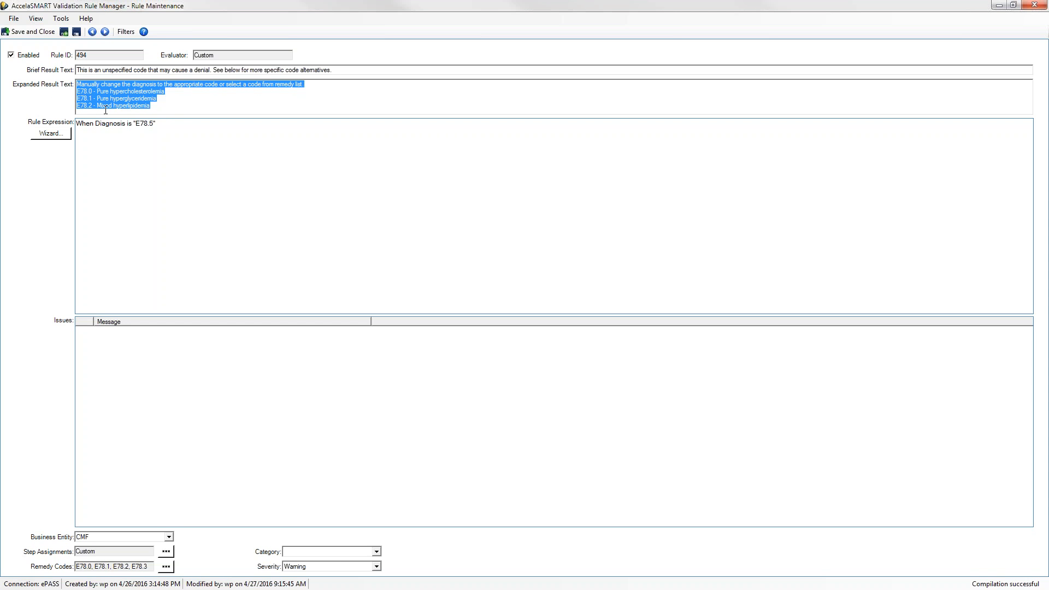
left_click(167, 107)
key("Return")
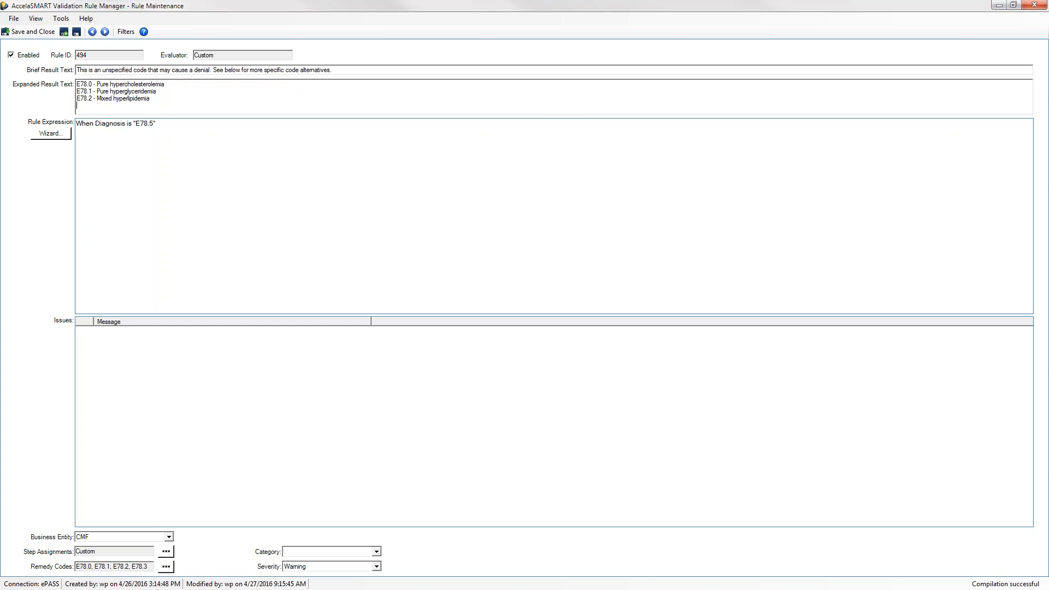
Step: Switch to the Excel workbook and copy the E03.9 alternate codes and descriptions in cells F20:G27
key("alt+Tab")
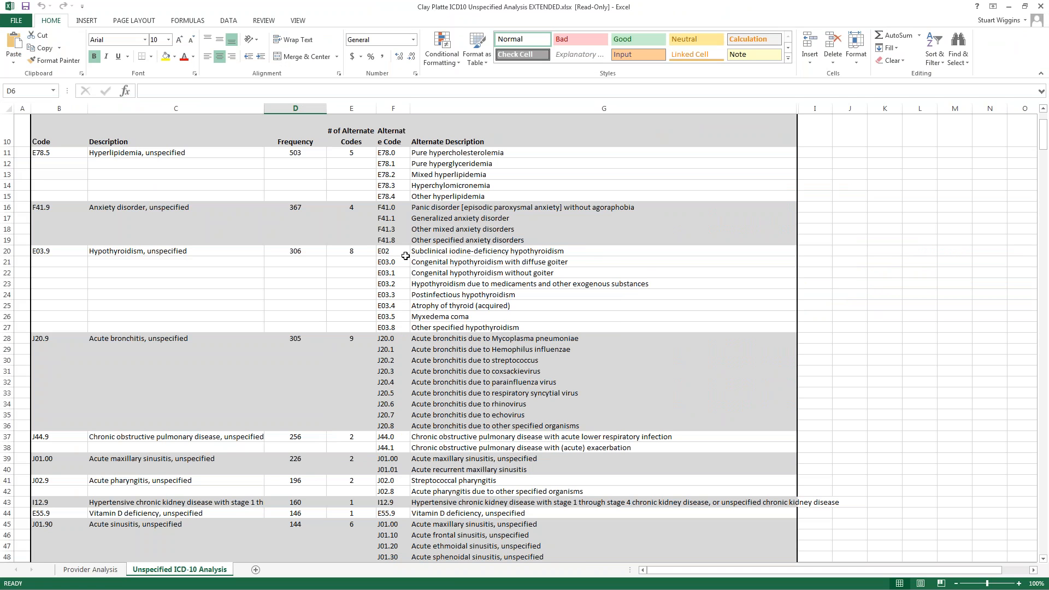
left_click(388, 252)
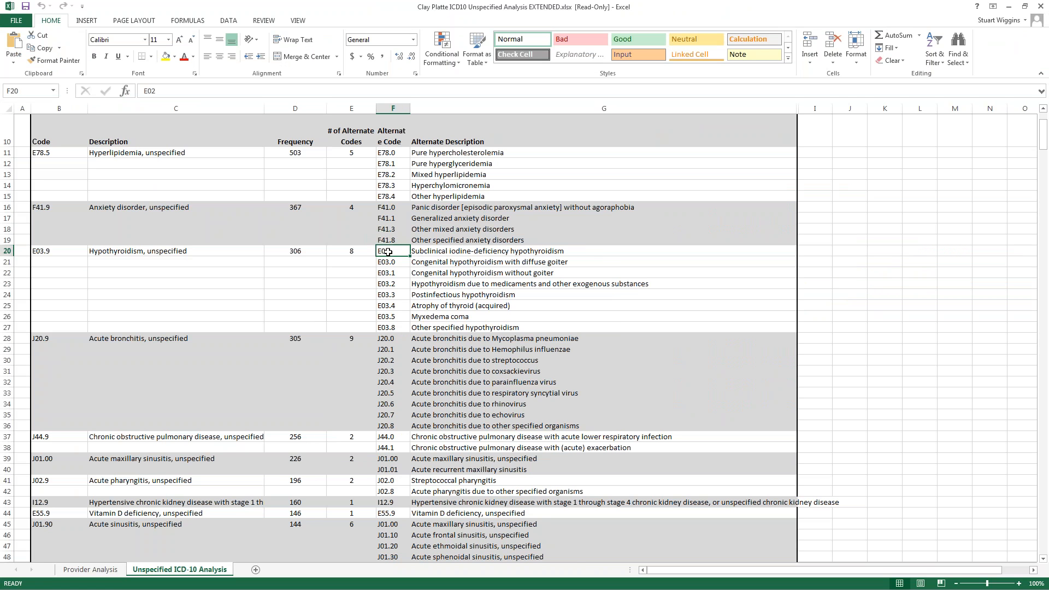
left_click(481, 329, "shift")
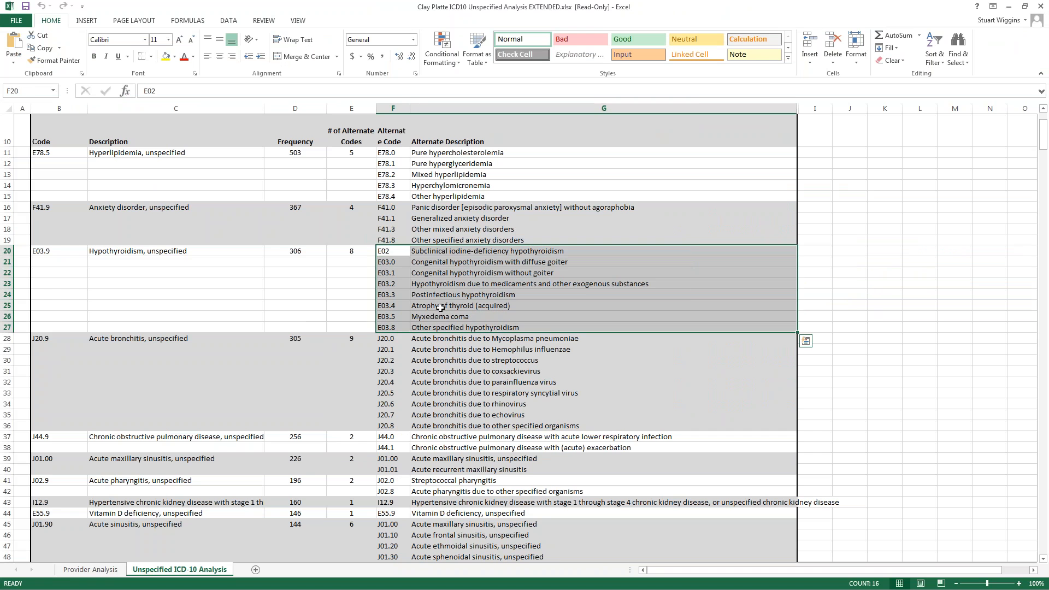
right_click(435, 263)
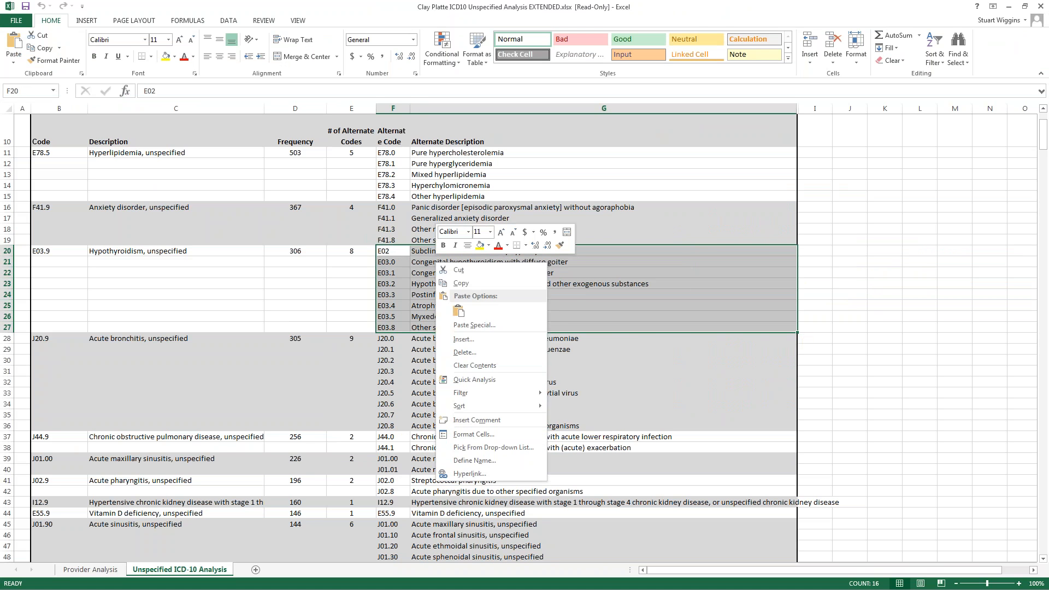
left_click(460, 284)
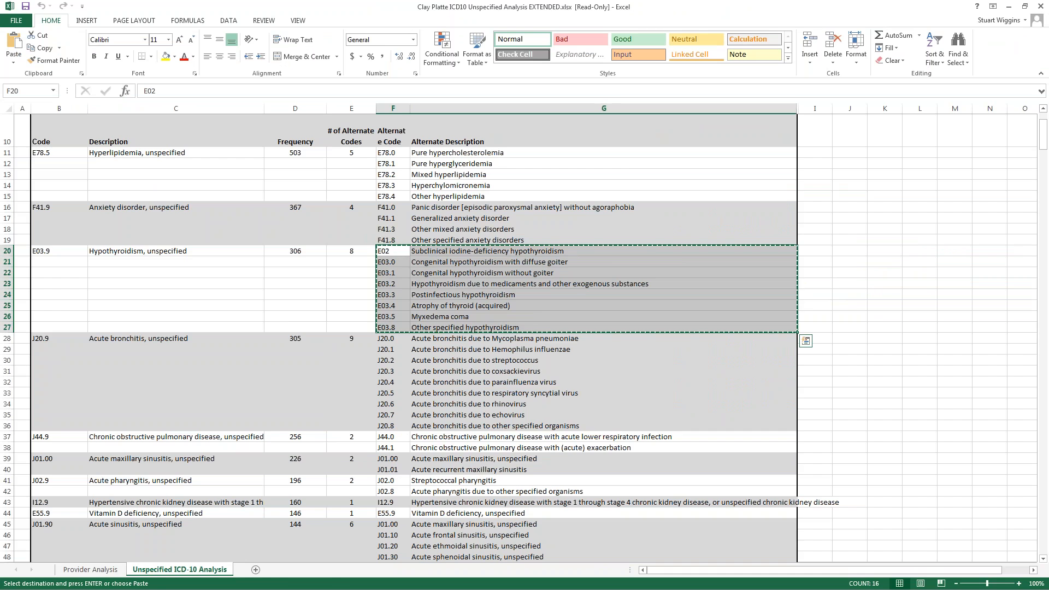
Step: Return to the Rule Manager and try to paste the copied hypothyroidism codes into the rule's Expanded Result Text
left_click(1011, 8)
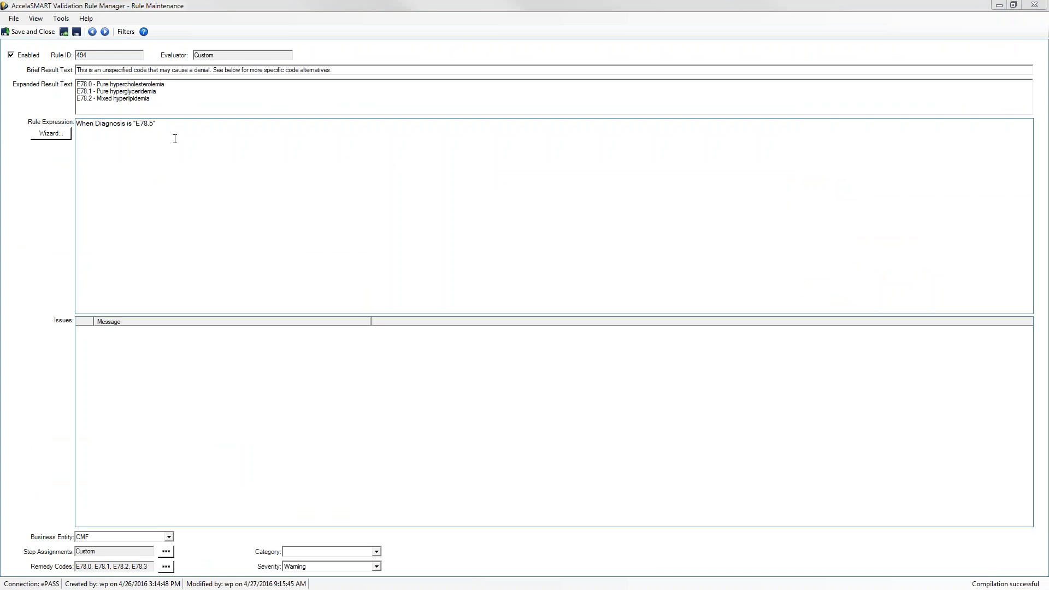
left_click(163, 101)
key("ctrl+a")
type("E03.4\tAtrophy of thyroid (acquired) E03.5\tMyxedema coma E03.8\tOther specified hypothyroidism")
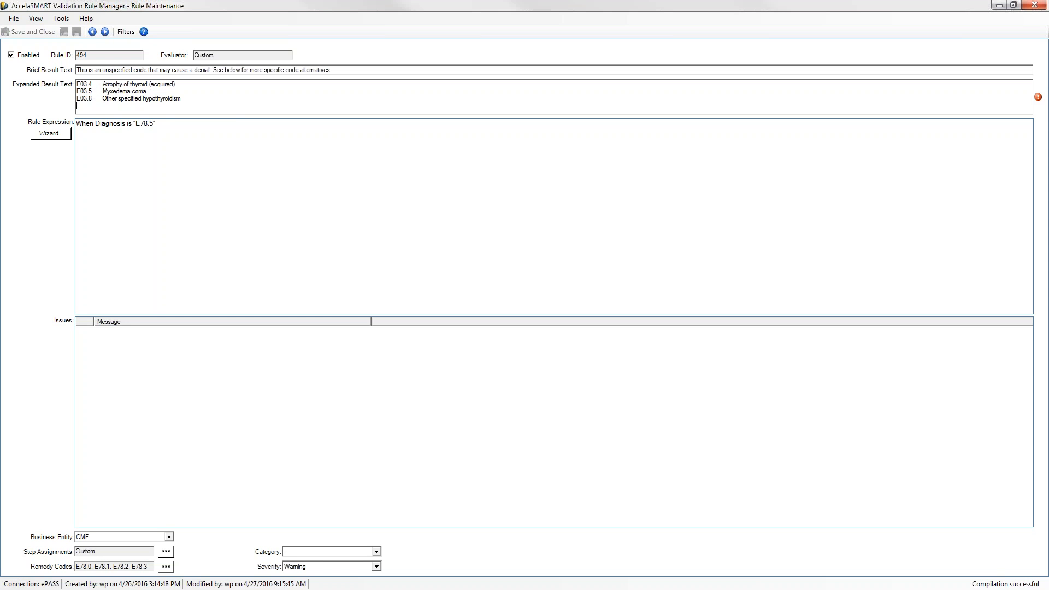
right_click(92, 109)
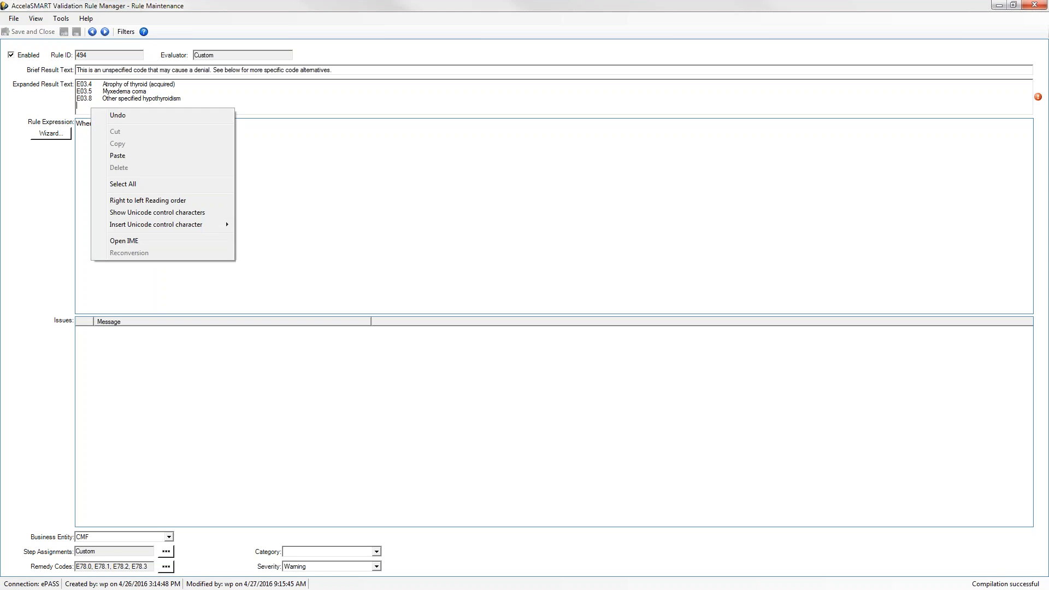
left_click(117, 155)
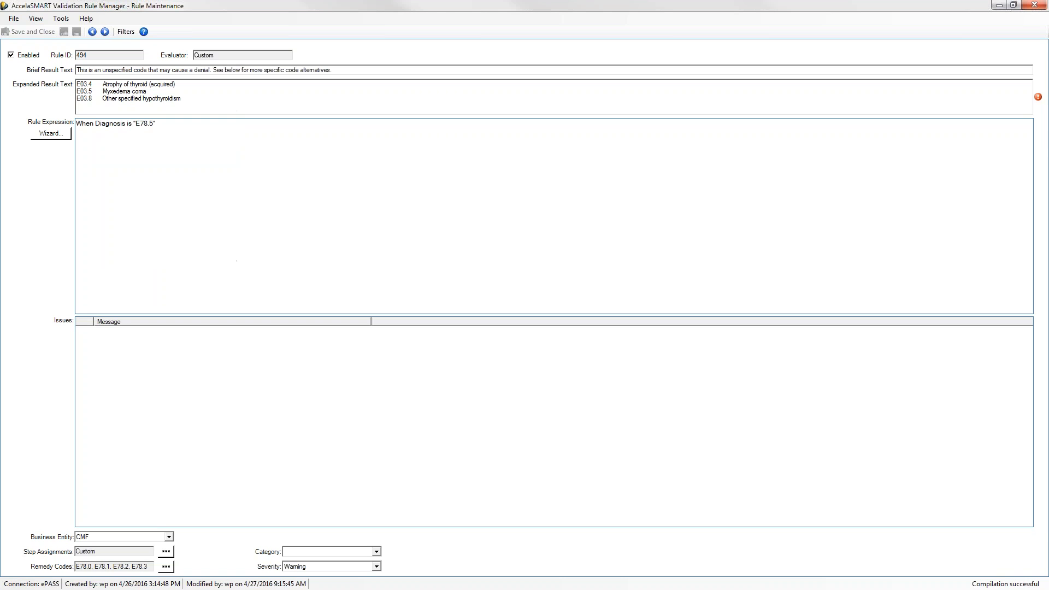
mouse_move(1038, 98)
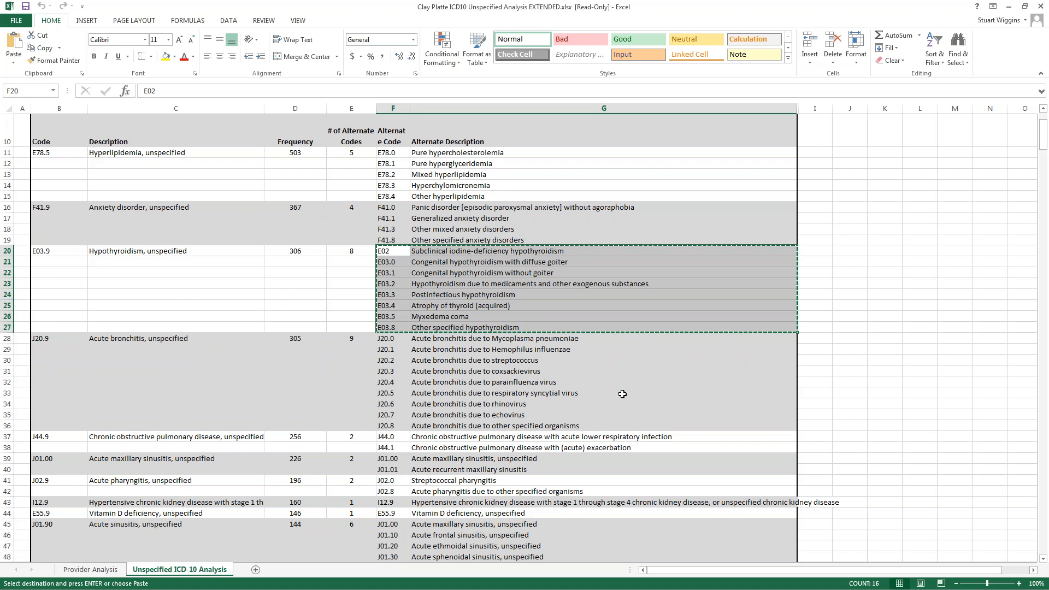
Step: In the Excel workbook, copy only the E02, E03.0 and E03.1 codes with their descriptions, cells F20:G22
left_click(632, 389)
left_click(361, 263)
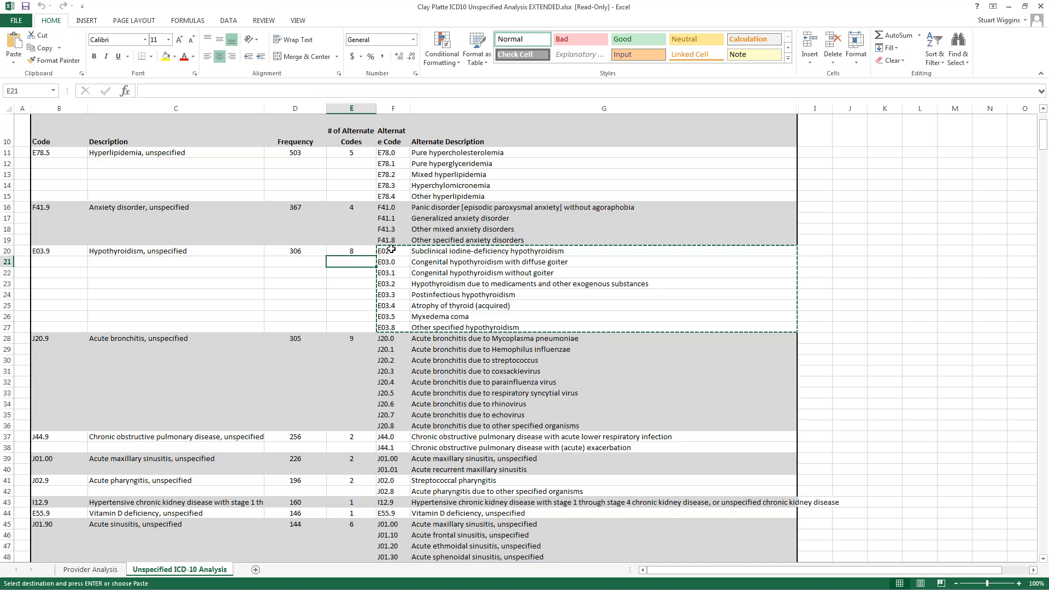
left_click_drag(391, 250, 449, 274)
right_click(458, 269)
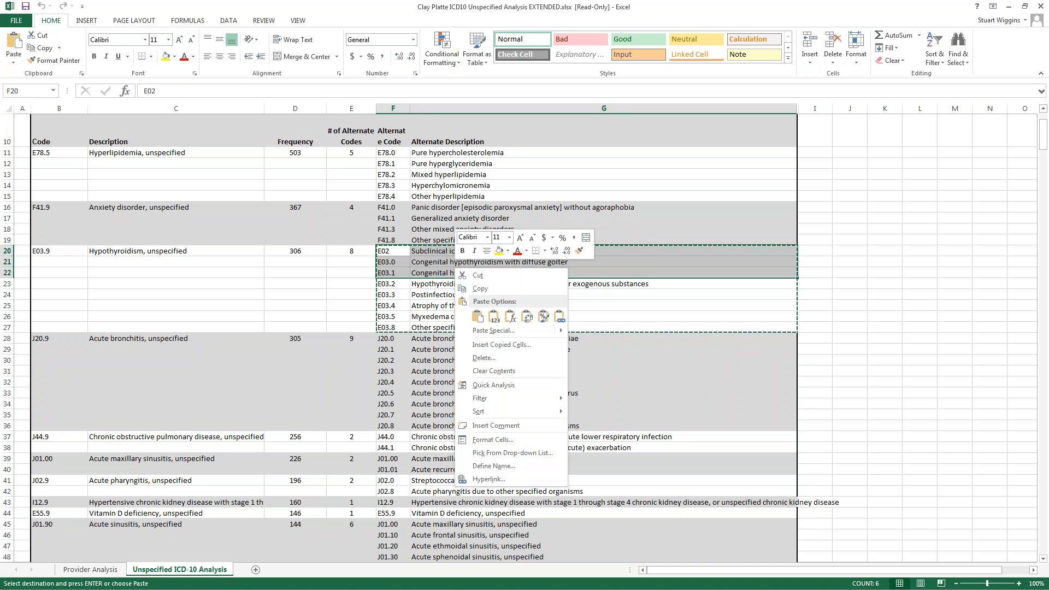
left_click(488, 282)
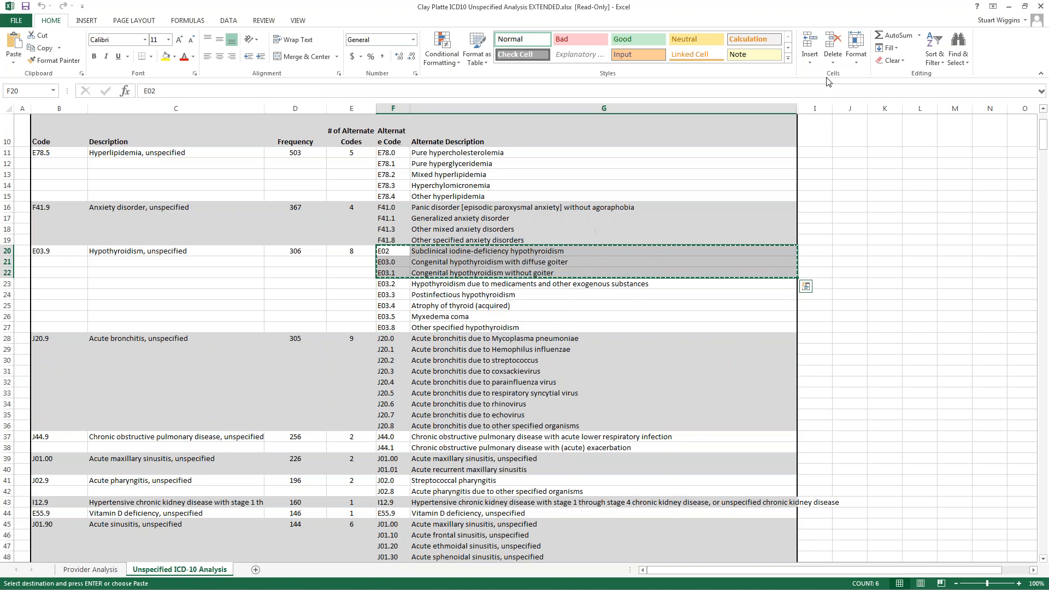
Step: Back in the Rule Manager, paste the E02, E03.0 and E03.1 entries over the E78.3 text in the Expanded Result Text
left_click(1008, 6)
left_click_drag(150, 109, 149, 111)
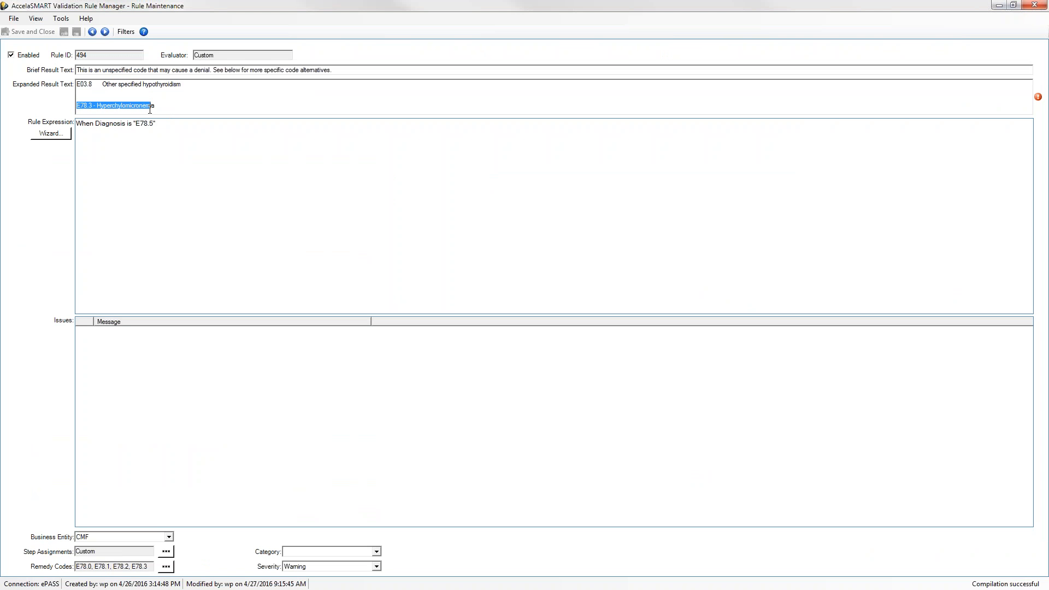
key("ctrl+v")
left_click_drag(245, 100, 59, 83)
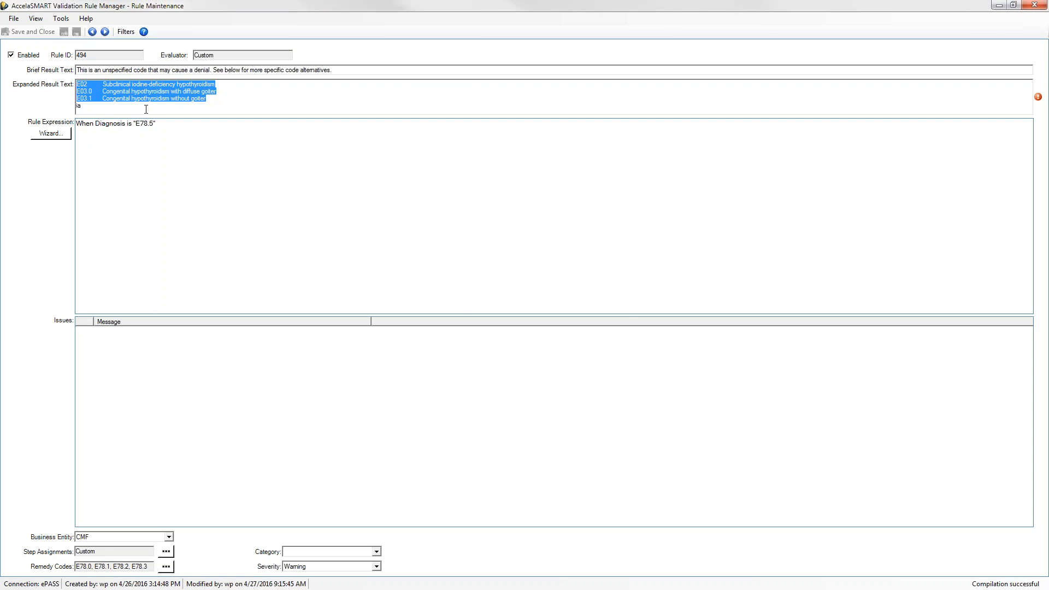
Step: Close the rule without saving its changes and select the WP Demo folder under Custom
left_click(1034, 6)
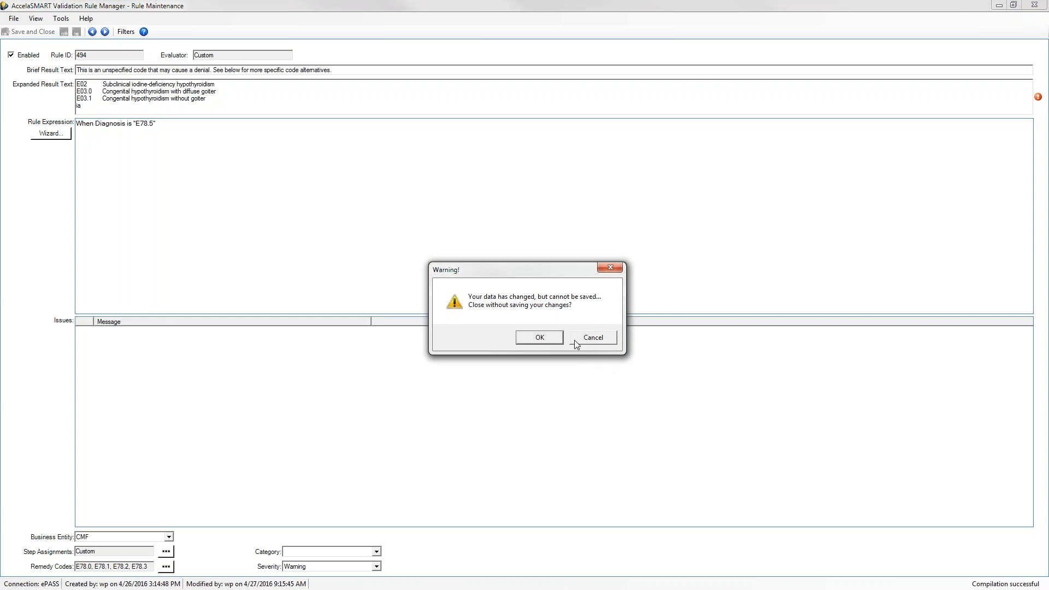
left_click(547, 341)
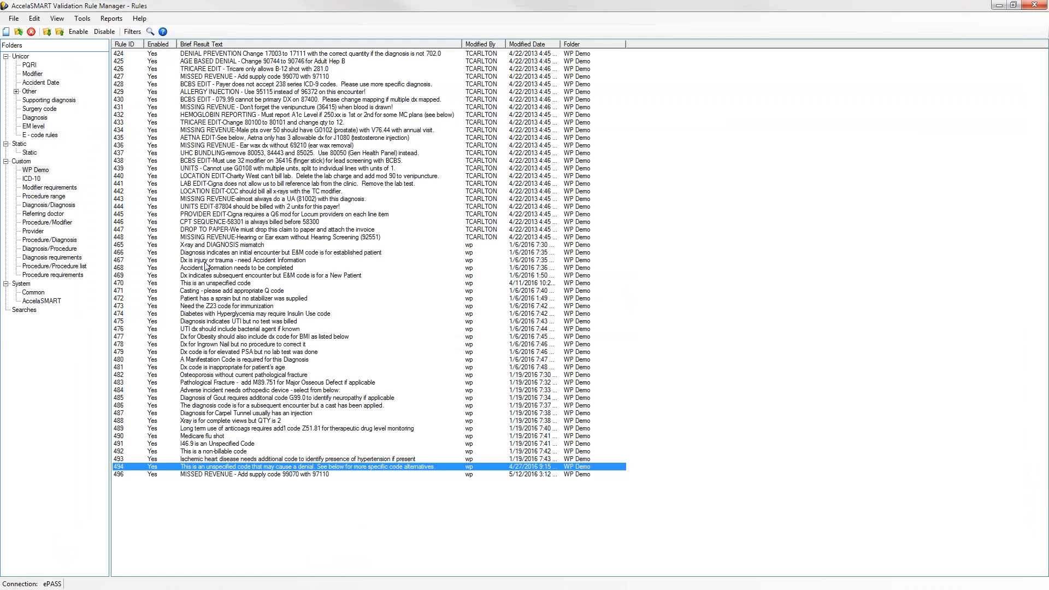
left_click(38, 170)
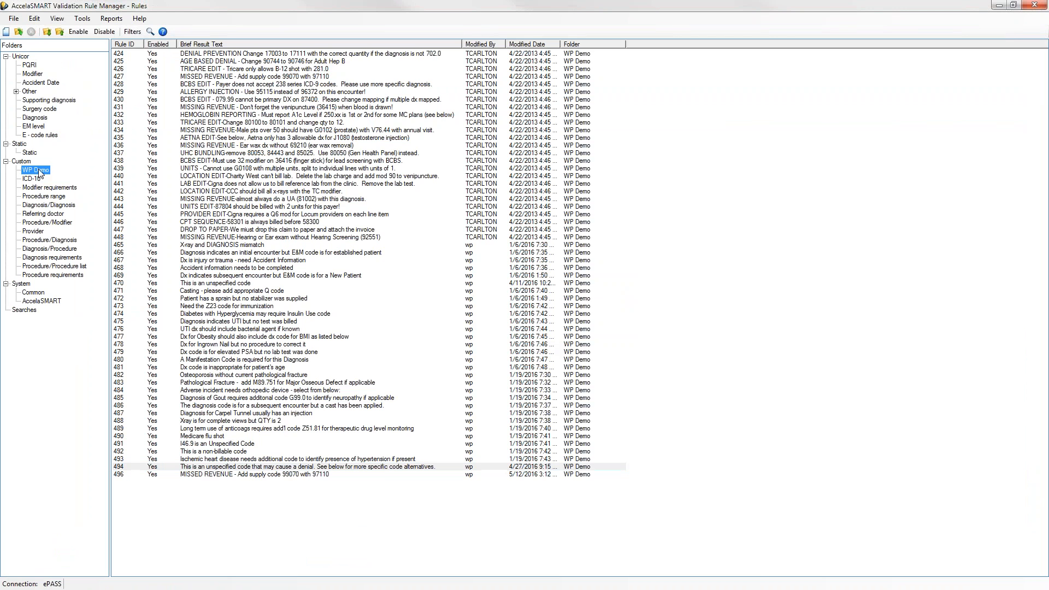
left_click(38, 170)
left_click(13, 18)
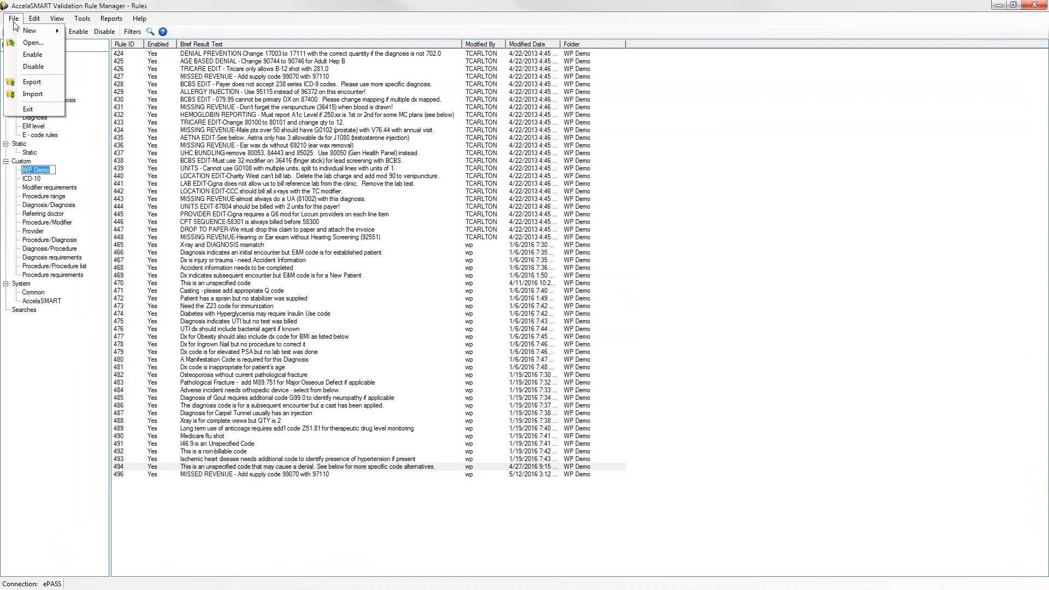
mouse_move(19, 34)
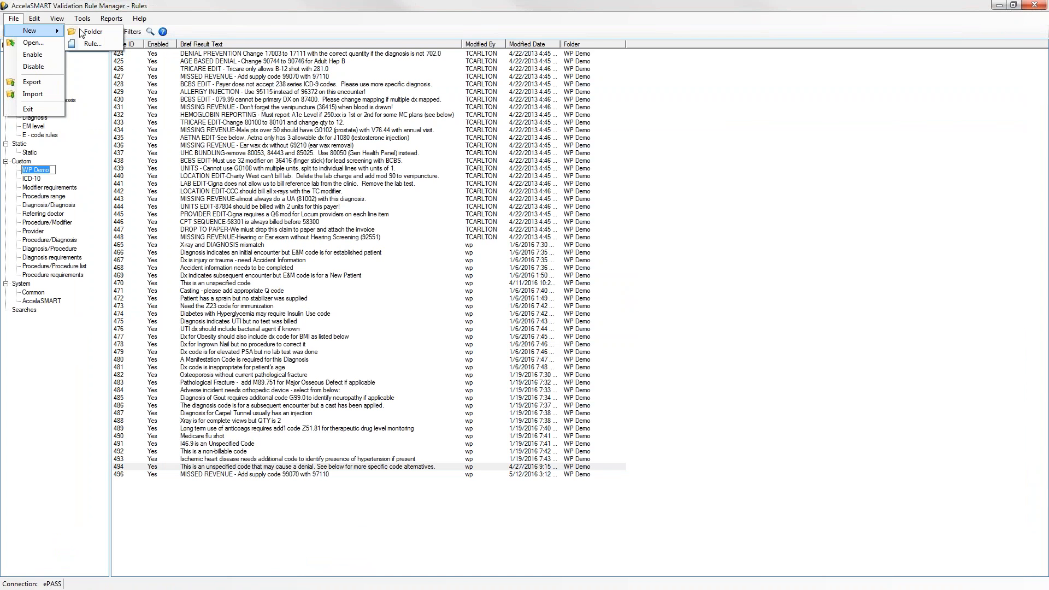
left_click(35, 173)
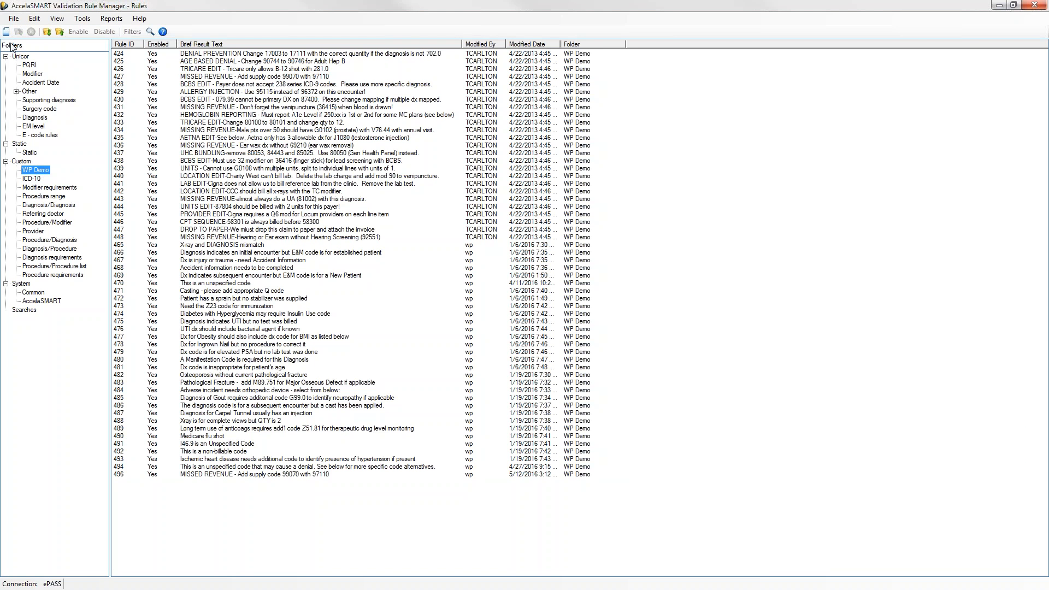
Step: Create a new rule in the WP Demo folder
right_click(43, 172)
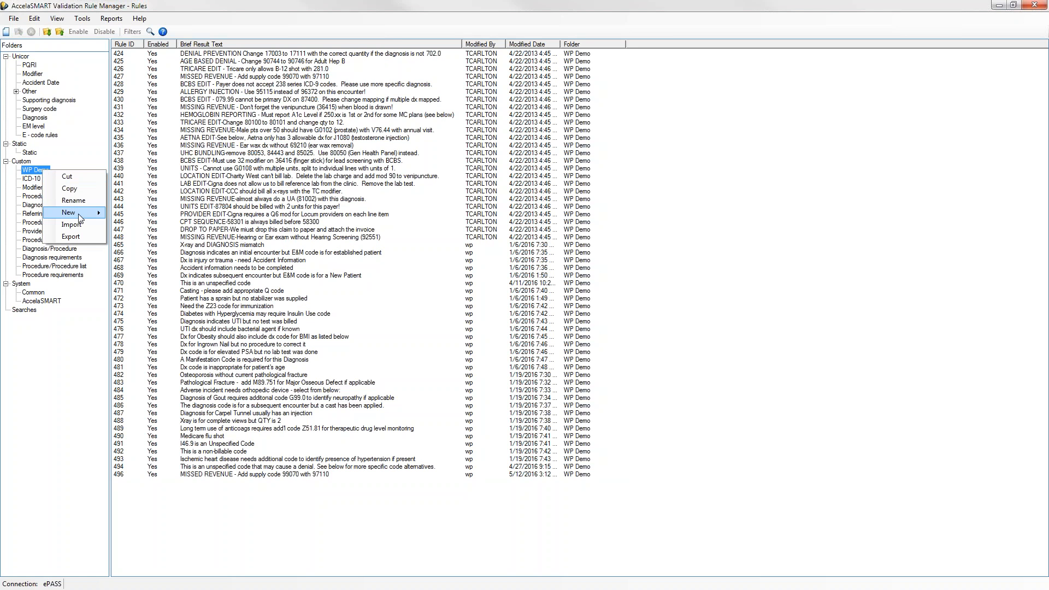
mouse_move(96, 217)
left_click(133, 226)
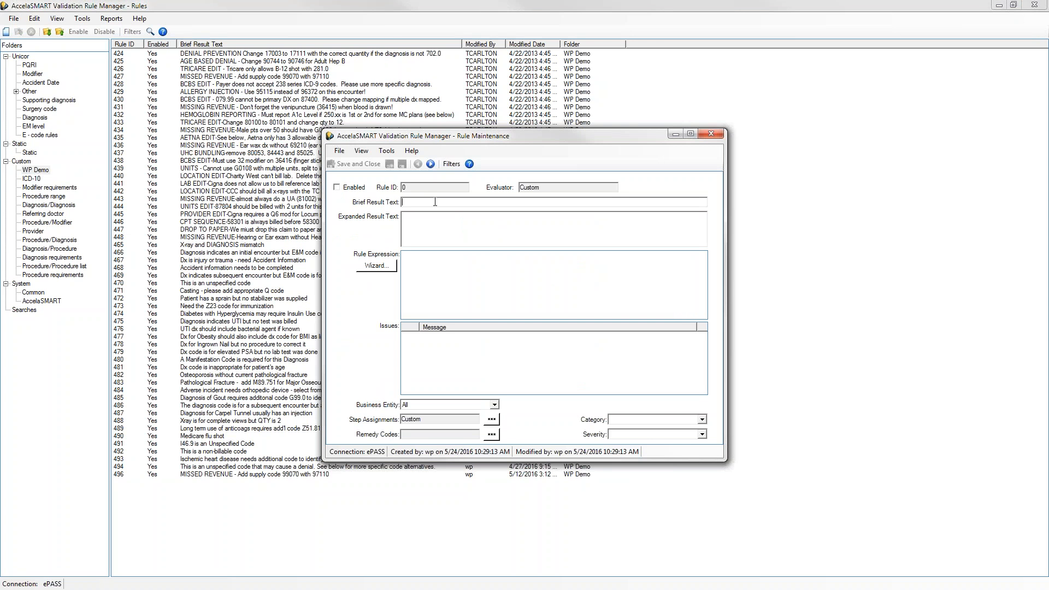
Step: Set the new rule's Brief Result Text to "Most specific dx not used. Highlight diagnosis at top of encounter, right click for ICD10 options"
left_click(436, 203)
type("Most specific dx not used")
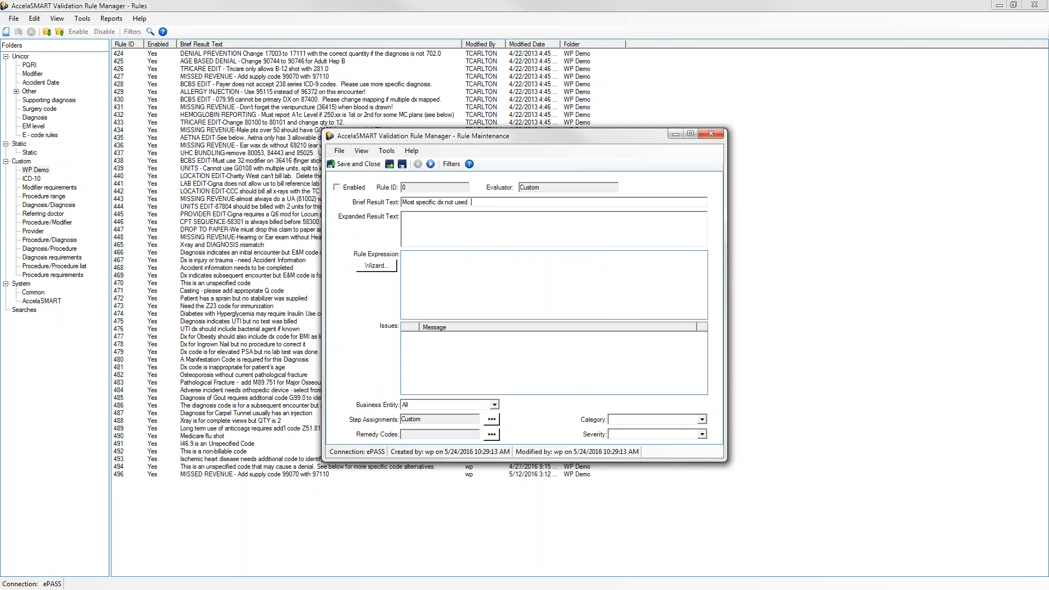
type(". High")
type("lig")
type("h")
type("diganos")
key("BackSpace")
key("BackSpace")
key("BackSpace")
key("BackSpace")
type("agnosis at top of encounter ")
type(" right click for option")
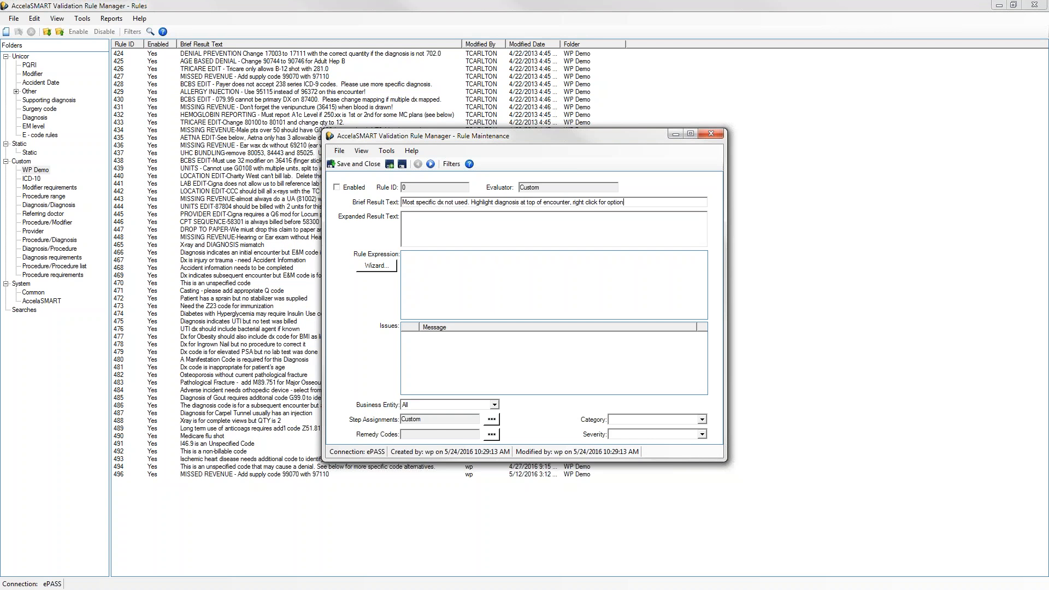
key("BackSpace")
key("BackSpace")
type("ICD10 options")
Step: Copy the whole Brief Result Text into the new rule's Expanded Result Text
left_click_drag(661, 205, 346, 217)
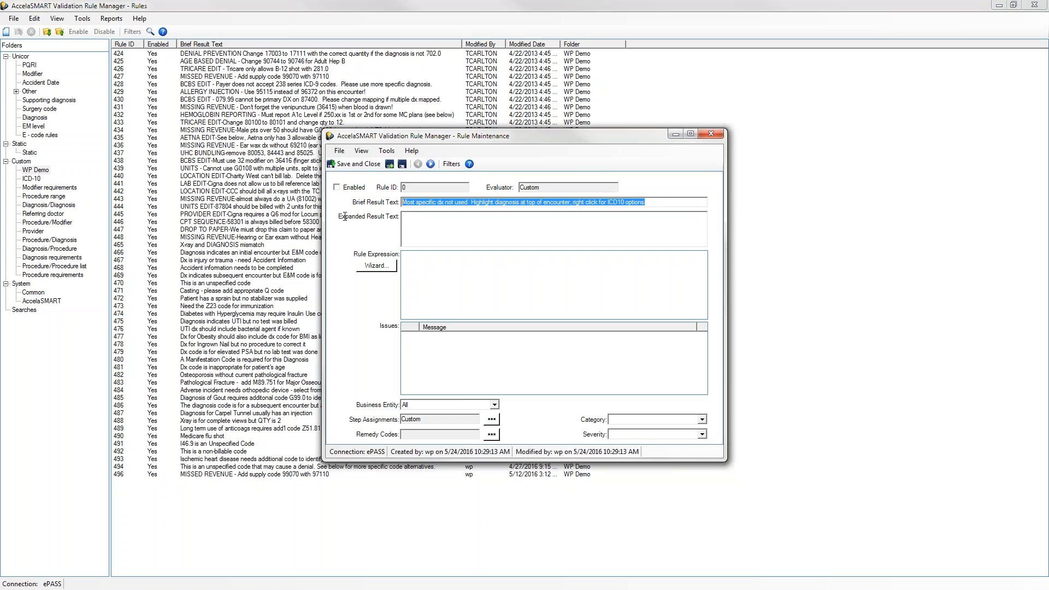
left_click(428, 213)
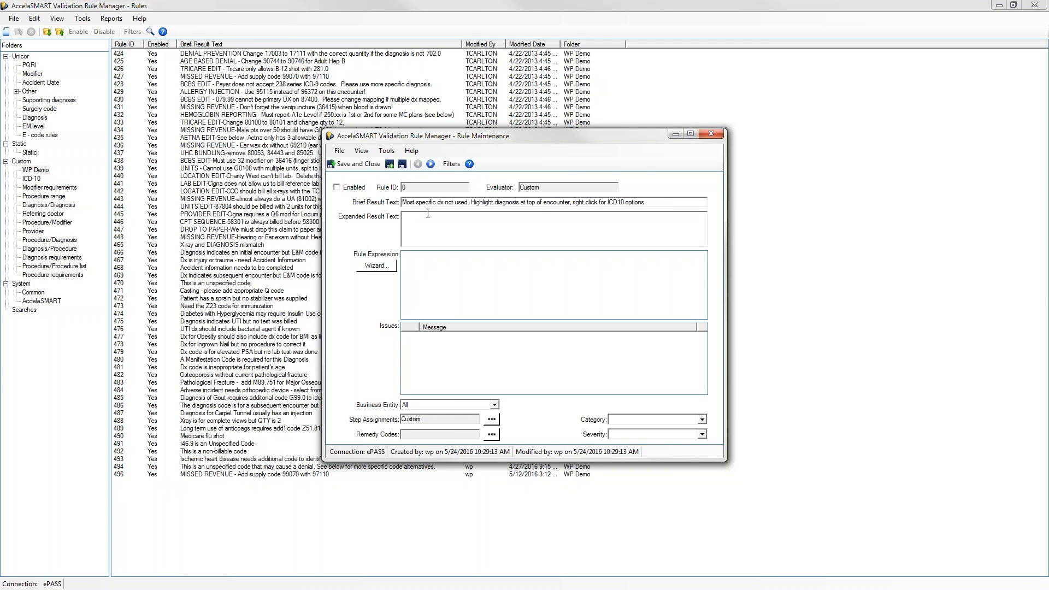
key("ctrl+v")
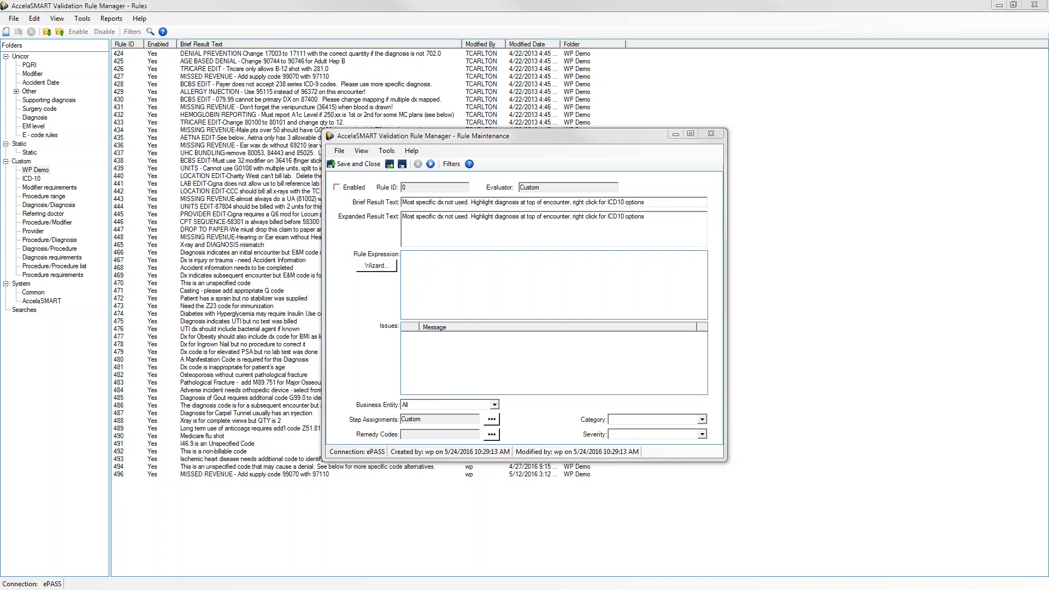
Step: Bring the Scenarios Editor into view and examine the alternate pneumonia codes listed in Scenario 1 for J18.9
left_click_drag(1048, 110, 630, 59)
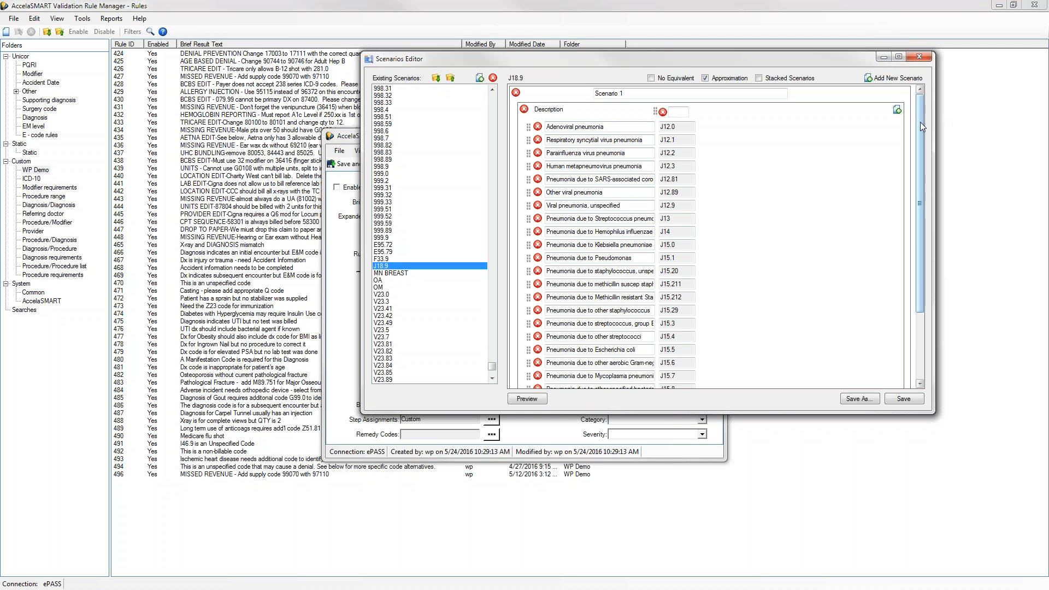
left_click_drag(922, 126, 925, 208)
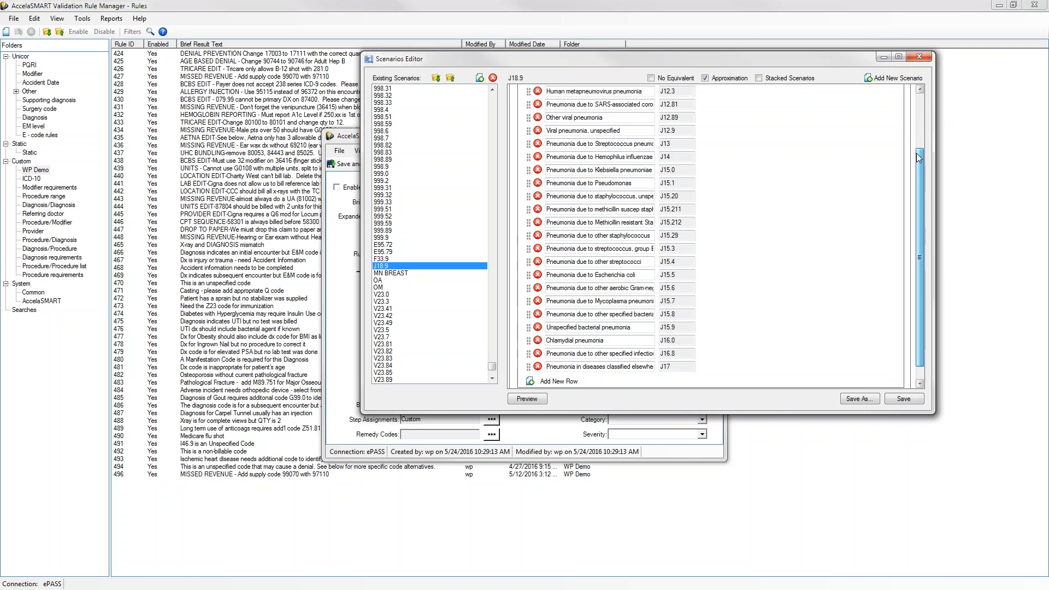
Step: Minimize the Scenarios Editor and set the new rule's Business Entity to CMF and its Severity to Warning
left_click_drag(917, 154, 907, 131)
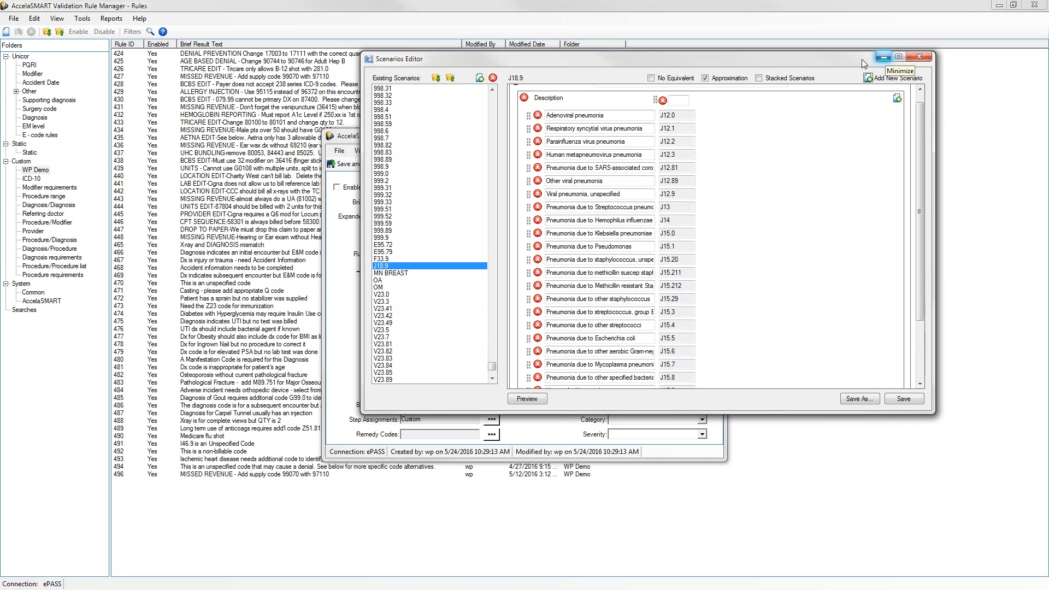
left_click(884, 57)
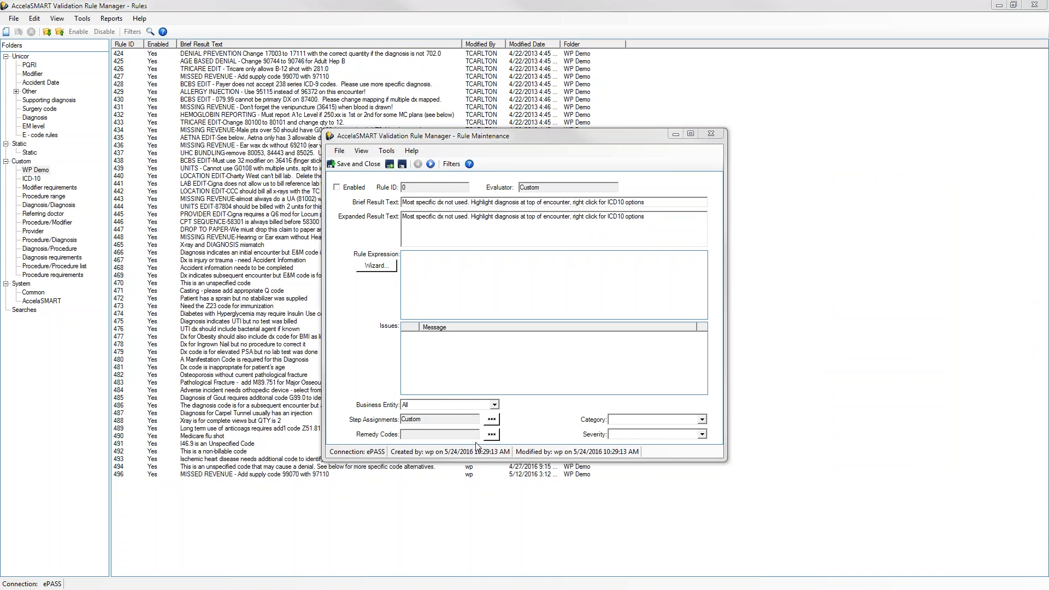
left_click(493, 405)
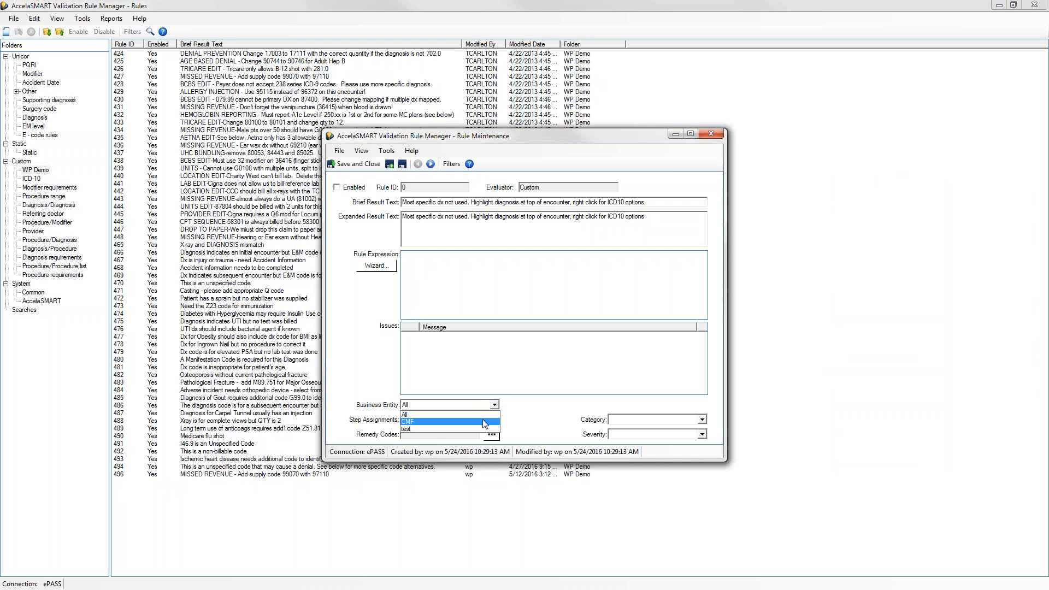
left_click(484, 421)
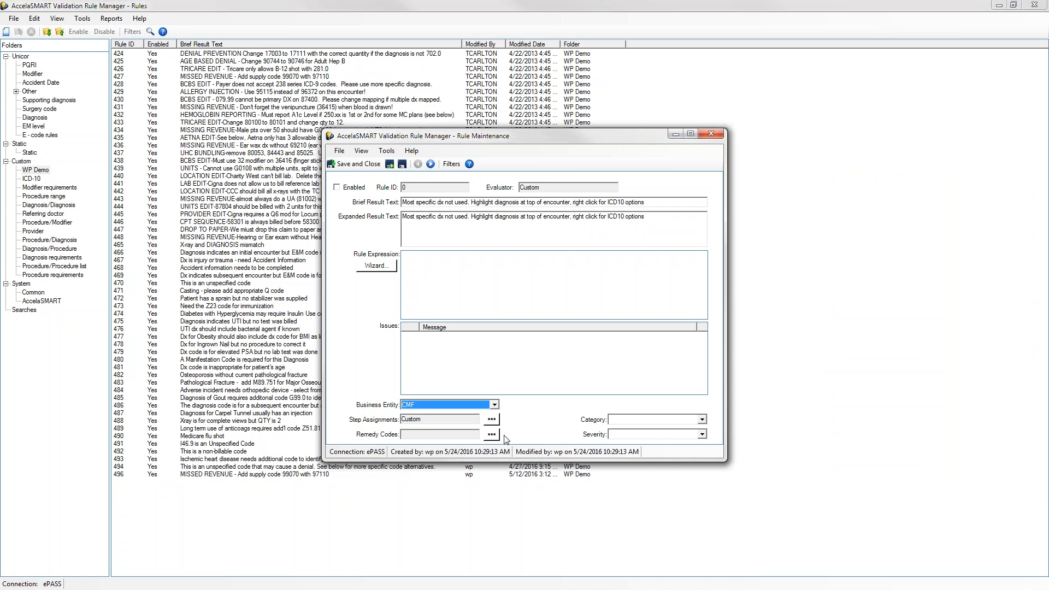
left_click(702, 435)
left_click(697, 449)
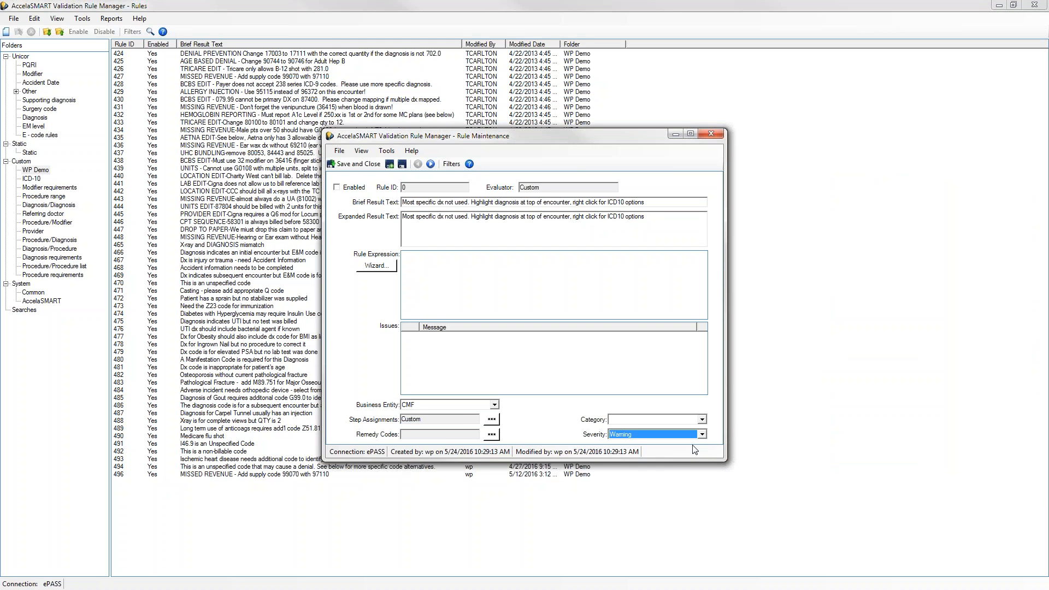
Step: Build the rule expression from the Diagnosis Requirements template with J18.9 as the diagnosis value, without additional conditions
left_click(376, 266)
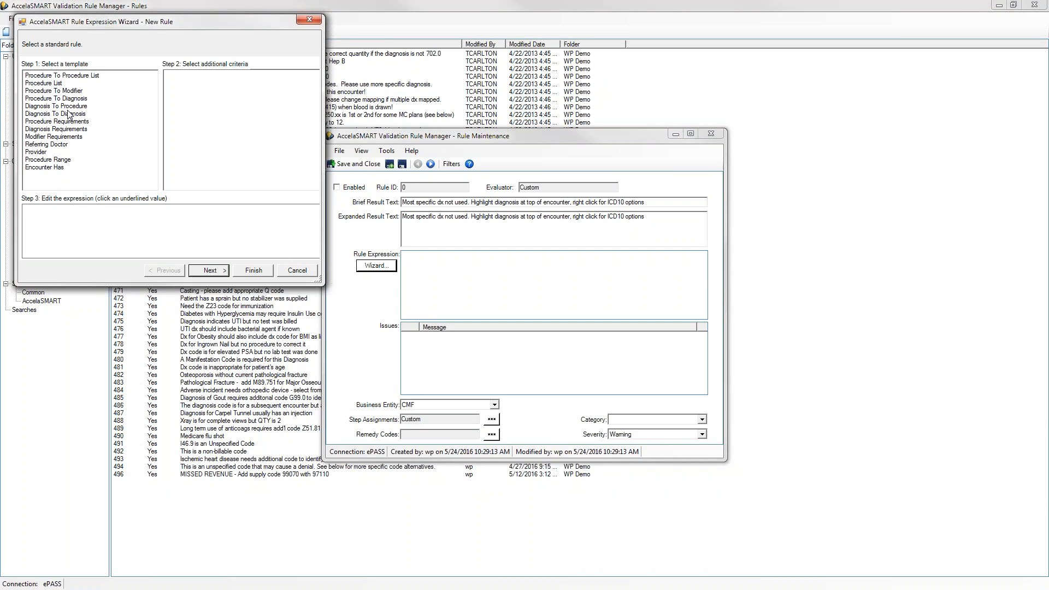
left_click(75, 131)
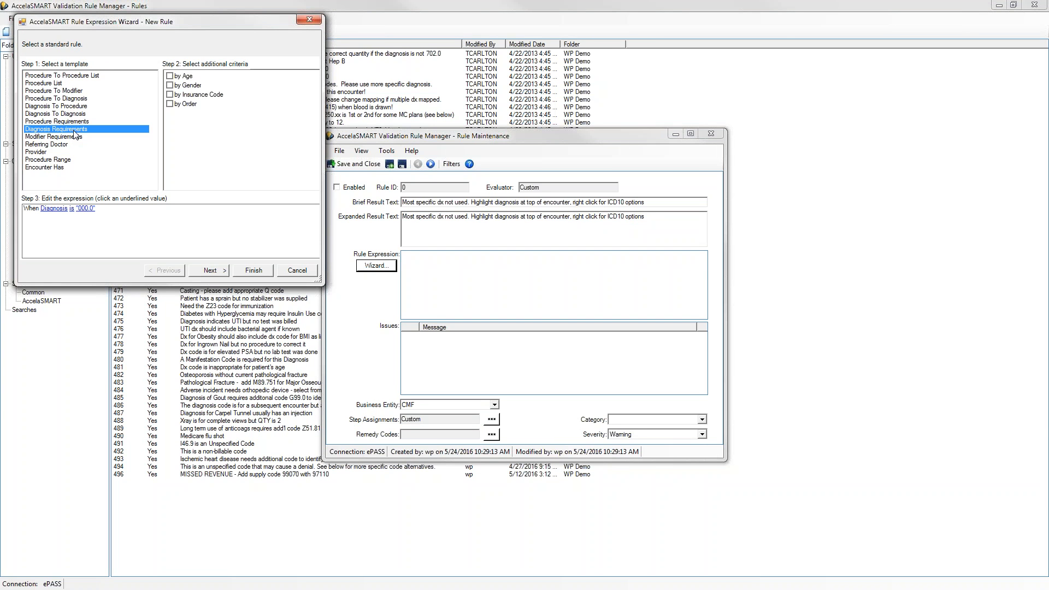
left_click(85, 208)
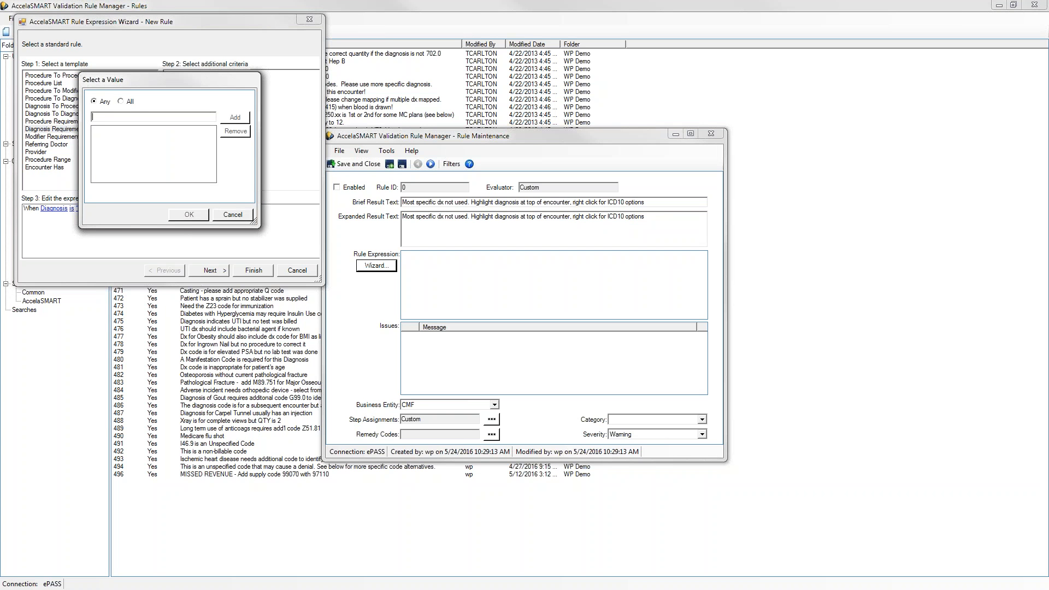
type("J18.9")
left_click(244, 116)
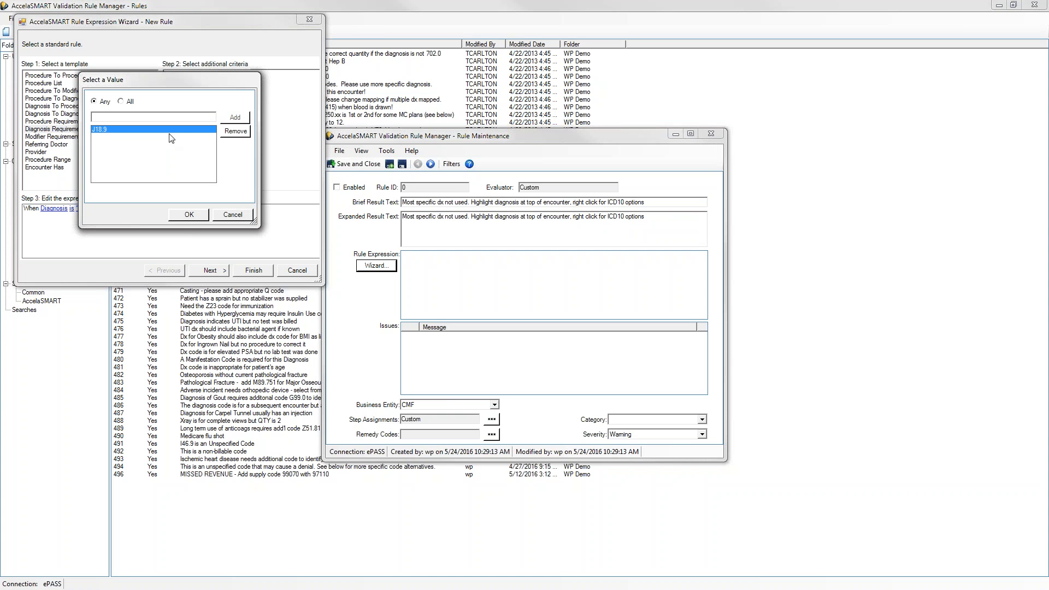
left_click(189, 215)
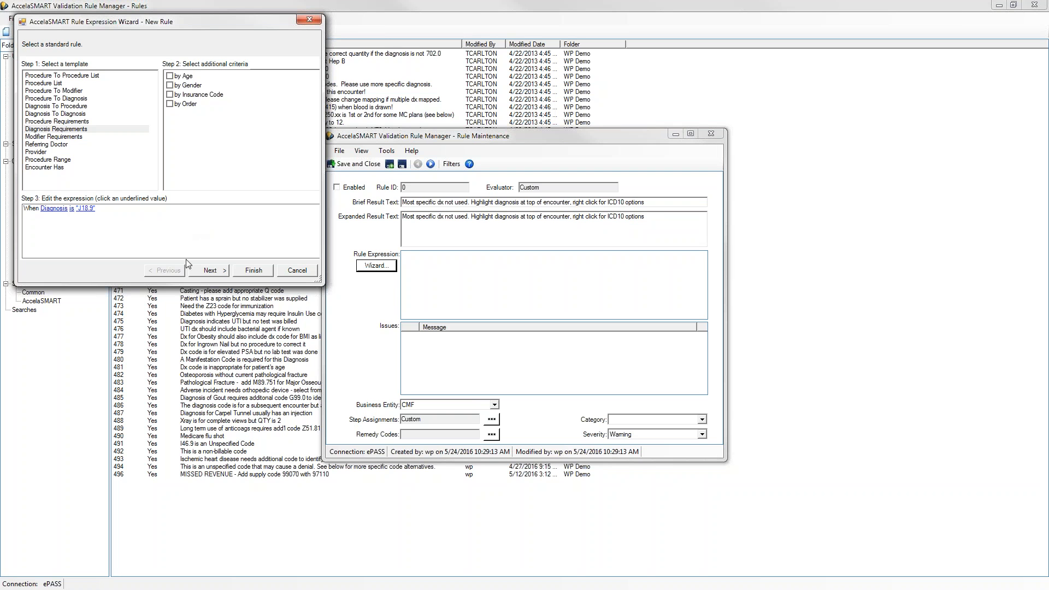
left_click(211, 273)
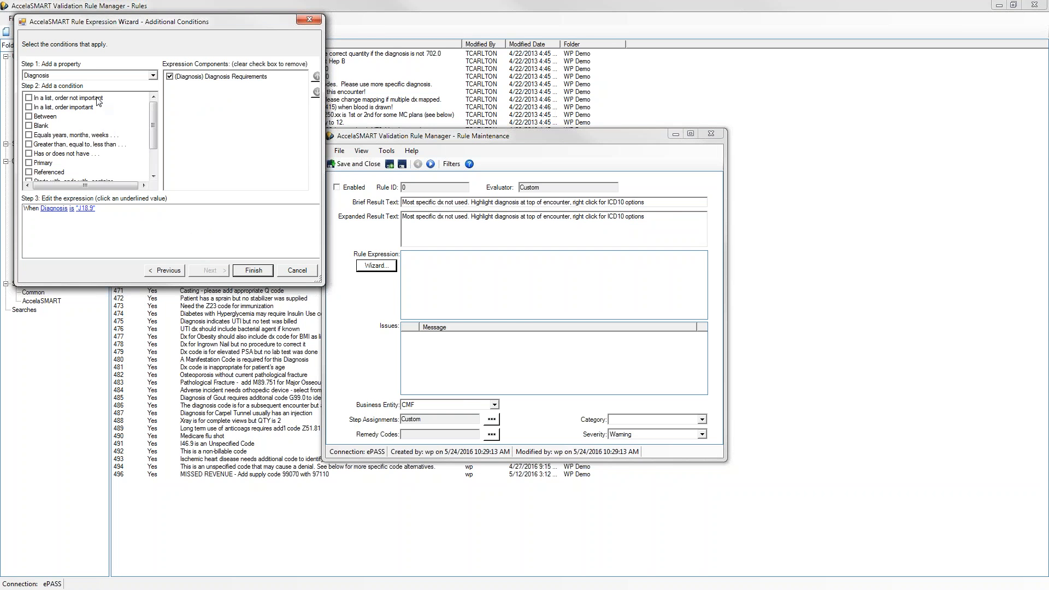
left_click(153, 76)
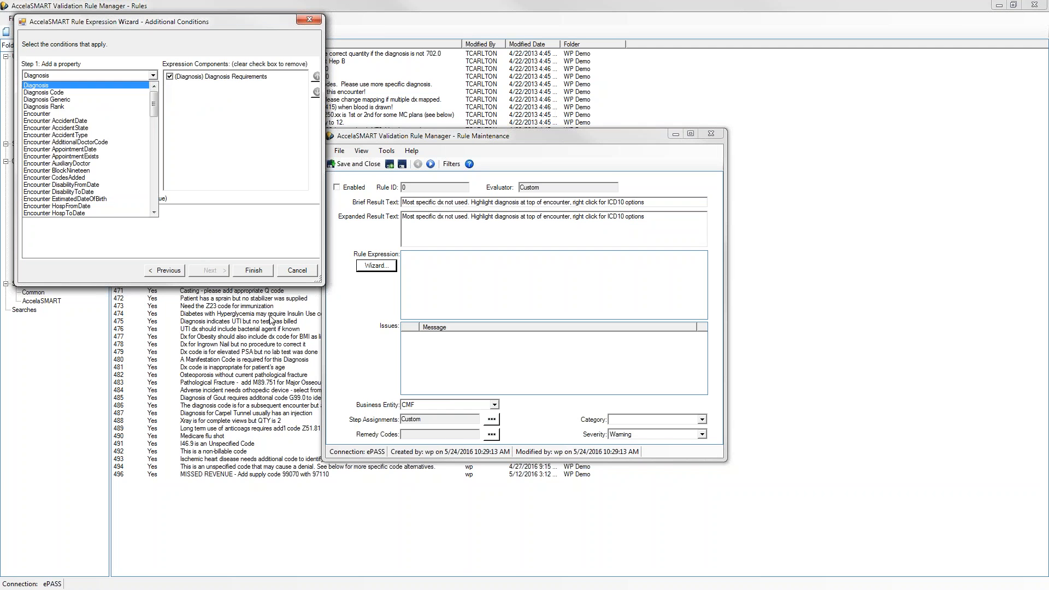
left_click(252, 272)
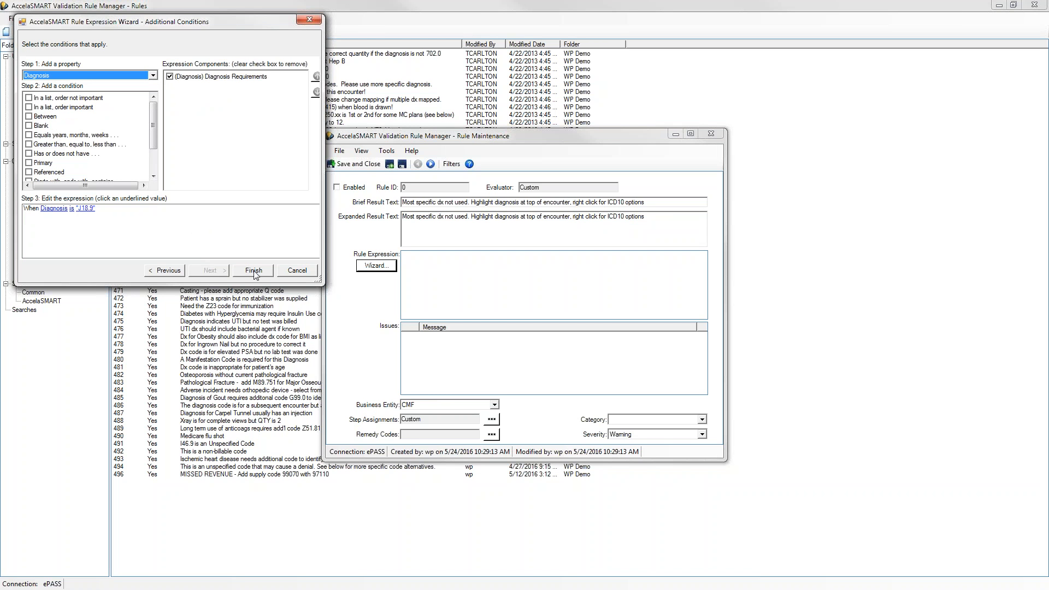
left_click(254, 270)
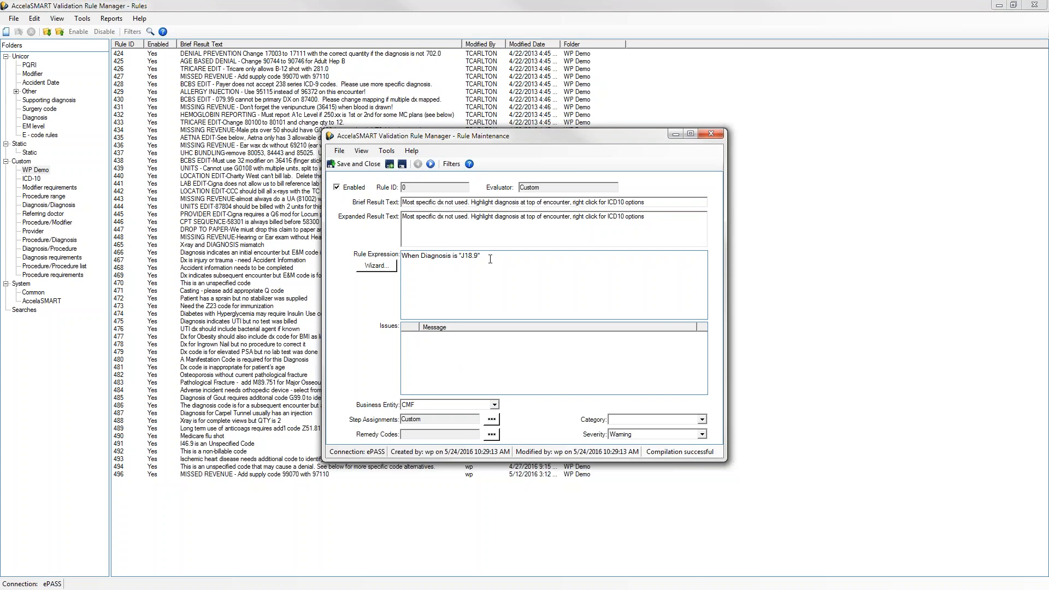
Step: Delete the end of the J18.9 value in the rule expression, re-enter it, and enable the rule again
key("BackSpace")
type("9")
left_click(338, 187)
left_click_drag(677, 88, 1047, 125)
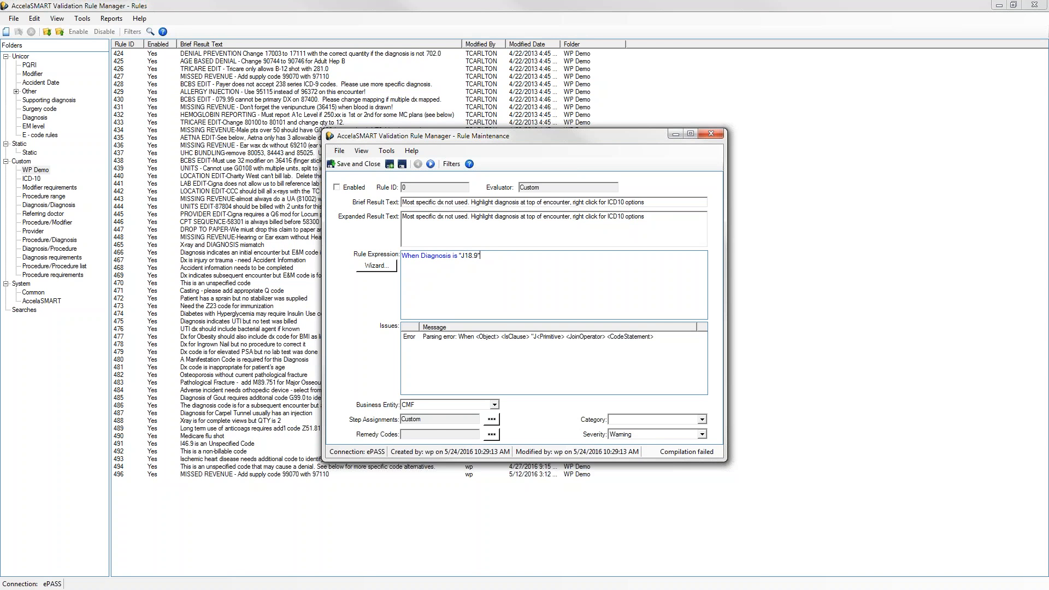
left_click(337, 187)
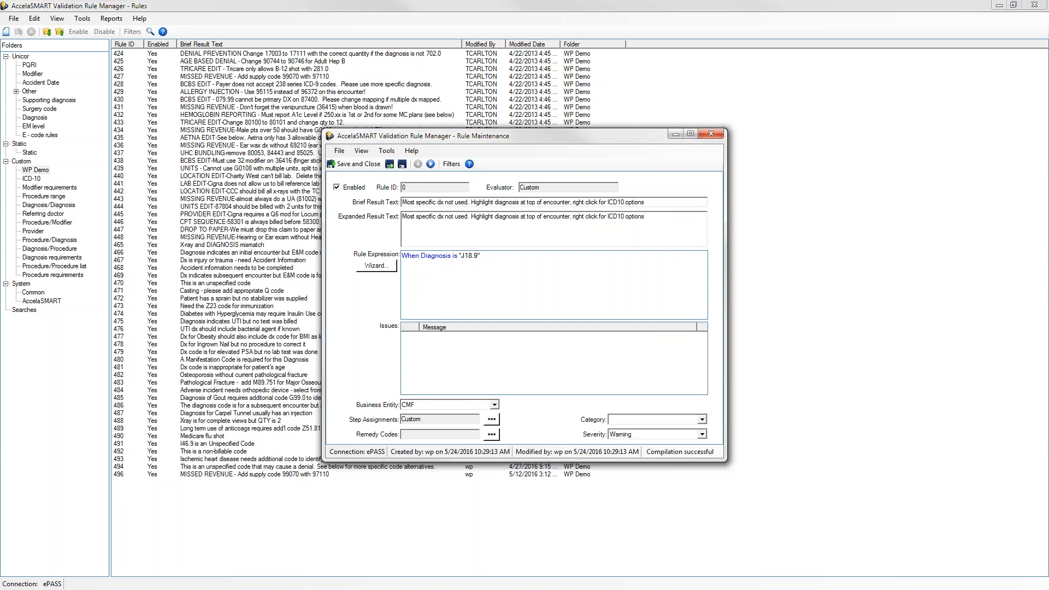
Step: Save and close the new rule, and validate the current encounter in the AccelaSMART encounter editor
left_click(359, 164)
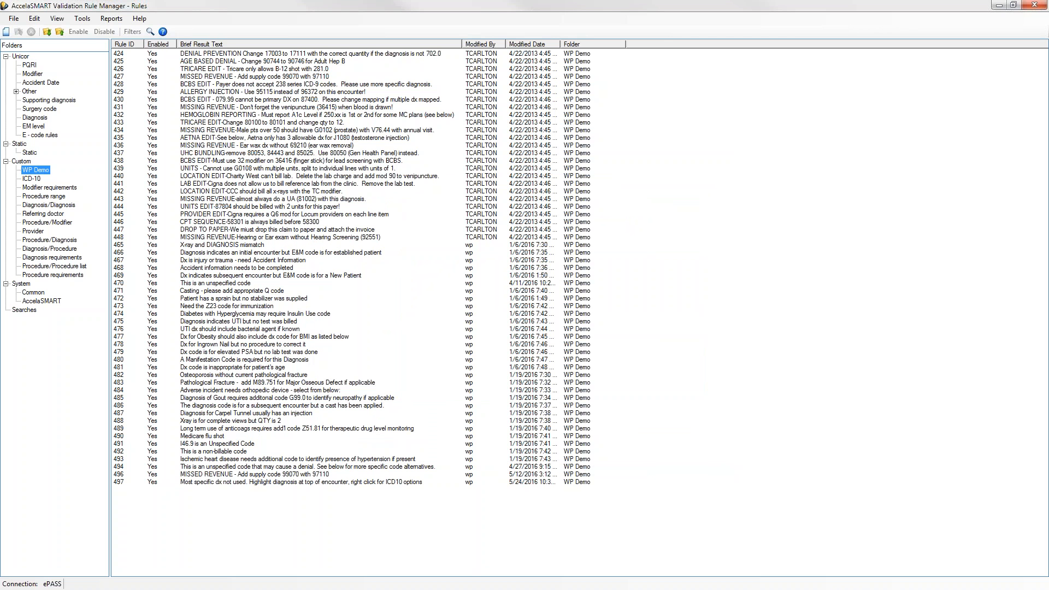
left_click(1000, 7)
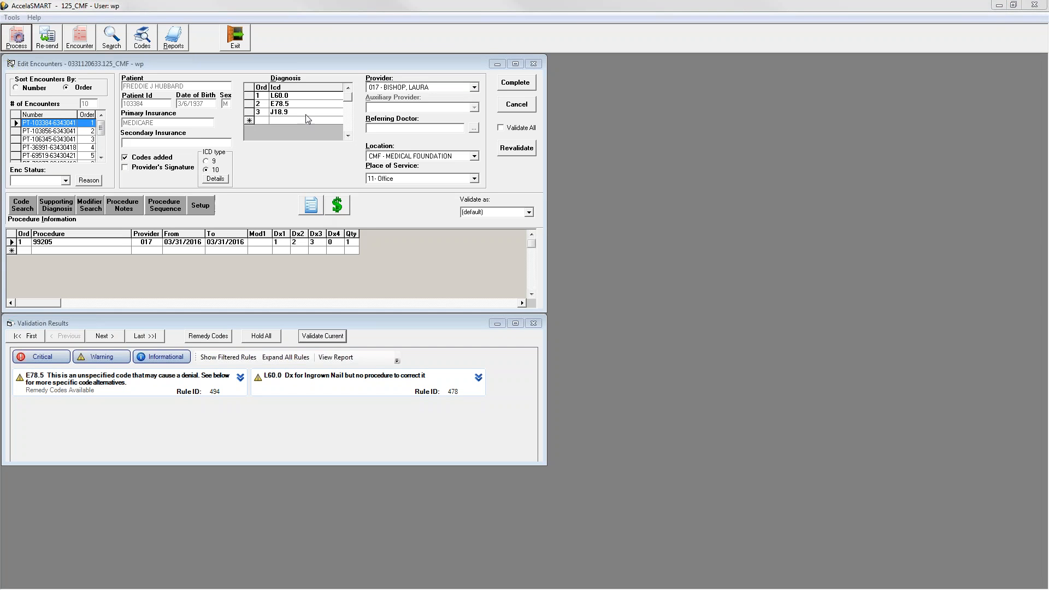
left_click(291, 108)
left_click(292, 104)
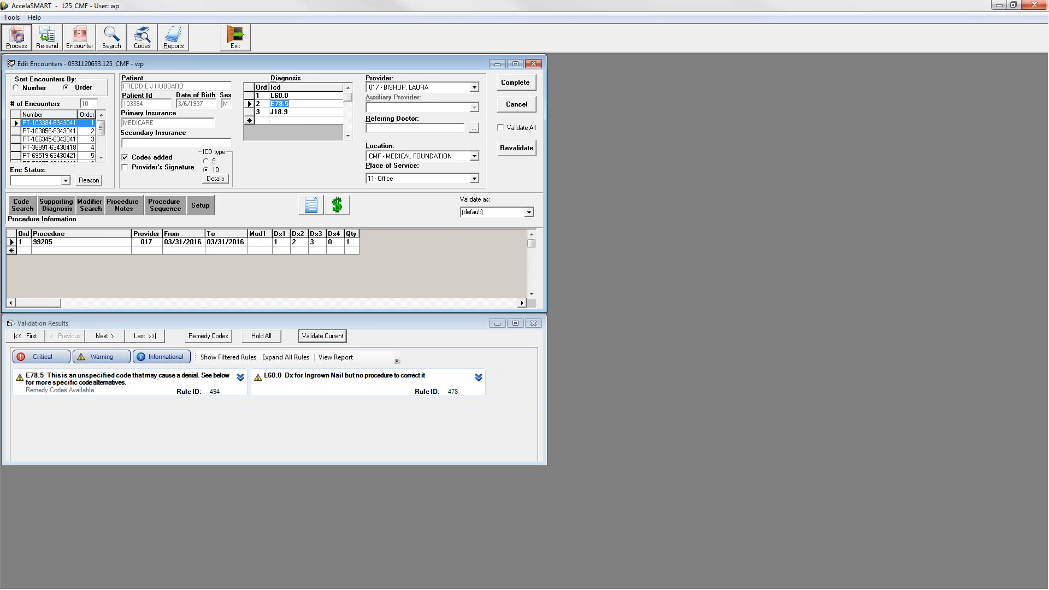
left_click(334, 340)
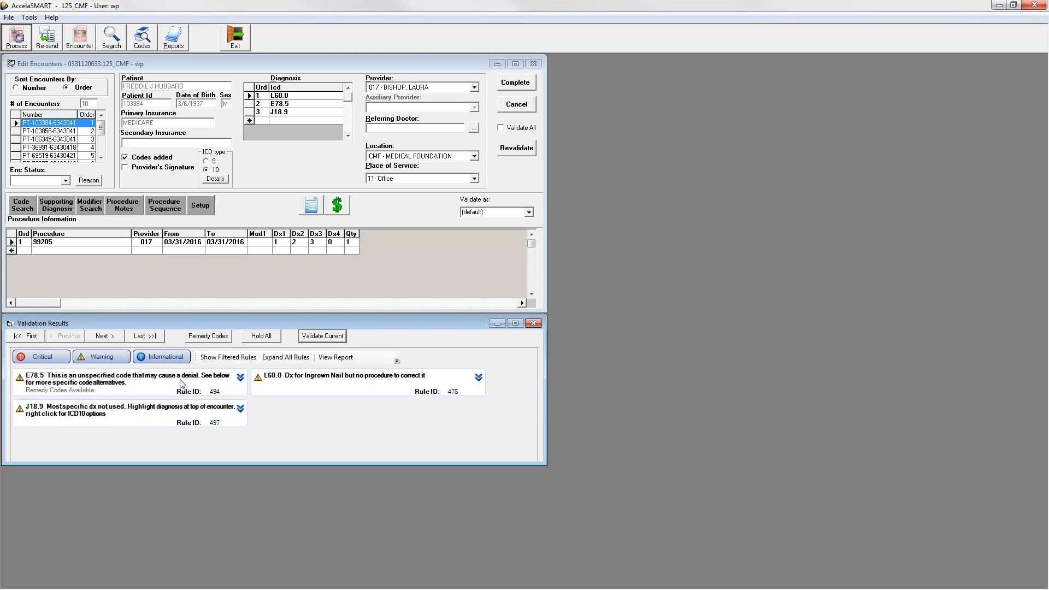
Step: Replace diagnosis E78.5 with remedy code E78.2 from its warning and validate the encounter again
left_click(240, 379)
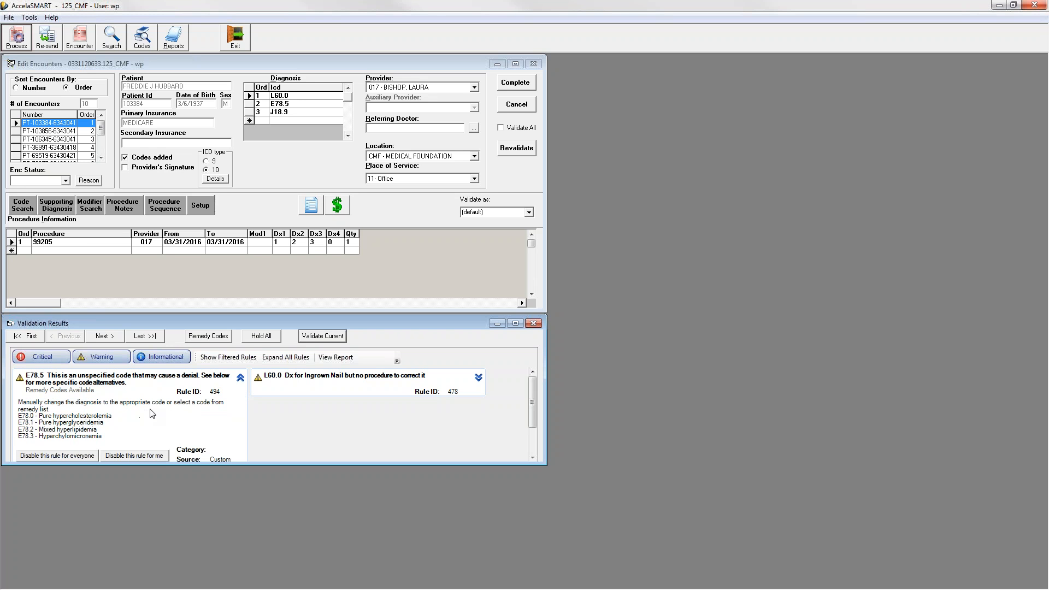
left_click(107, 393)
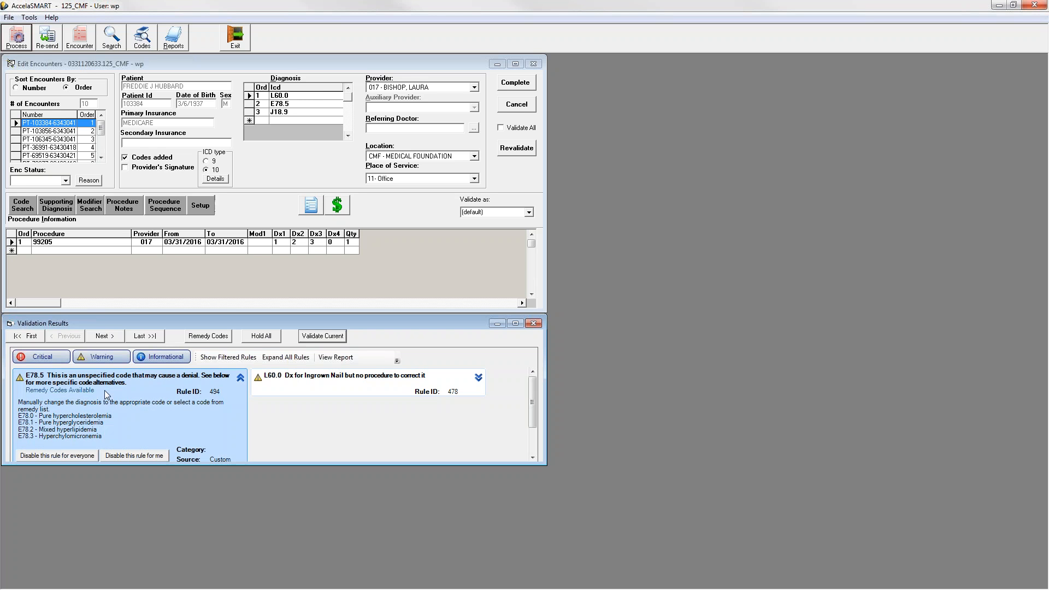
left_click(216, 338)
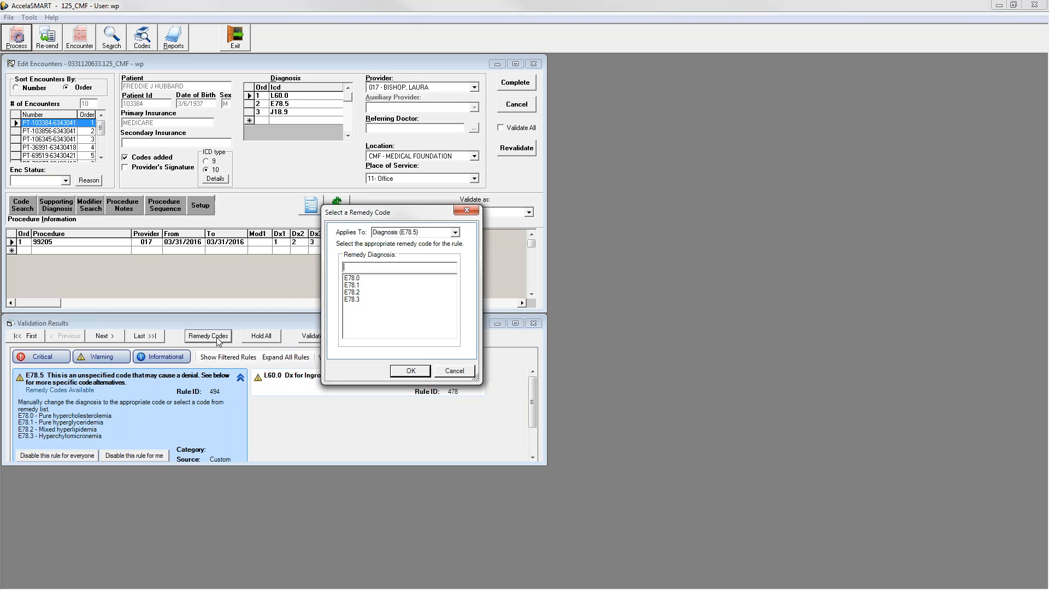
left_click(355, 293)
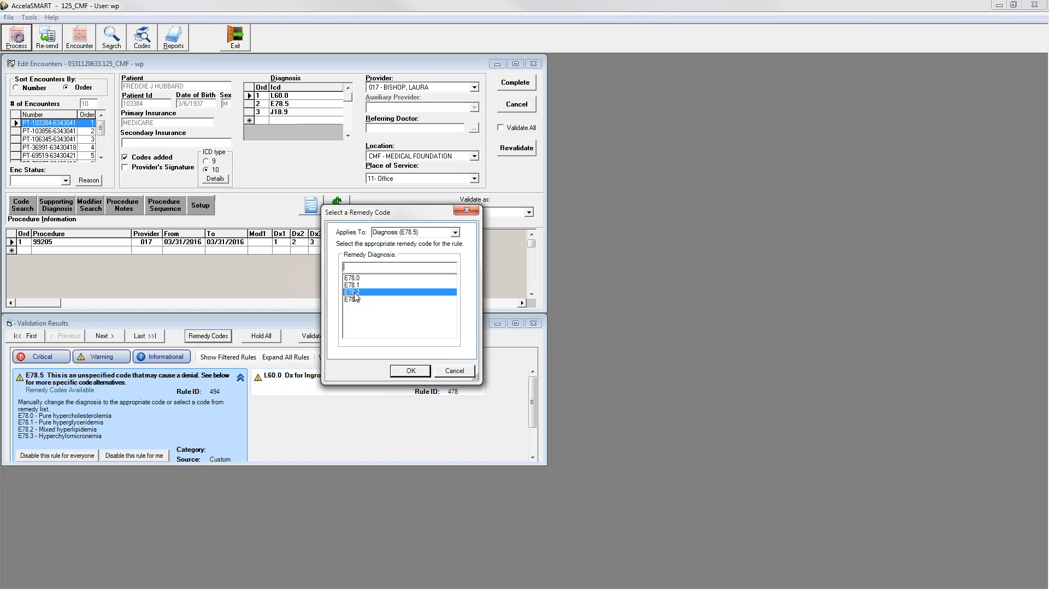
left_click(412, 372)
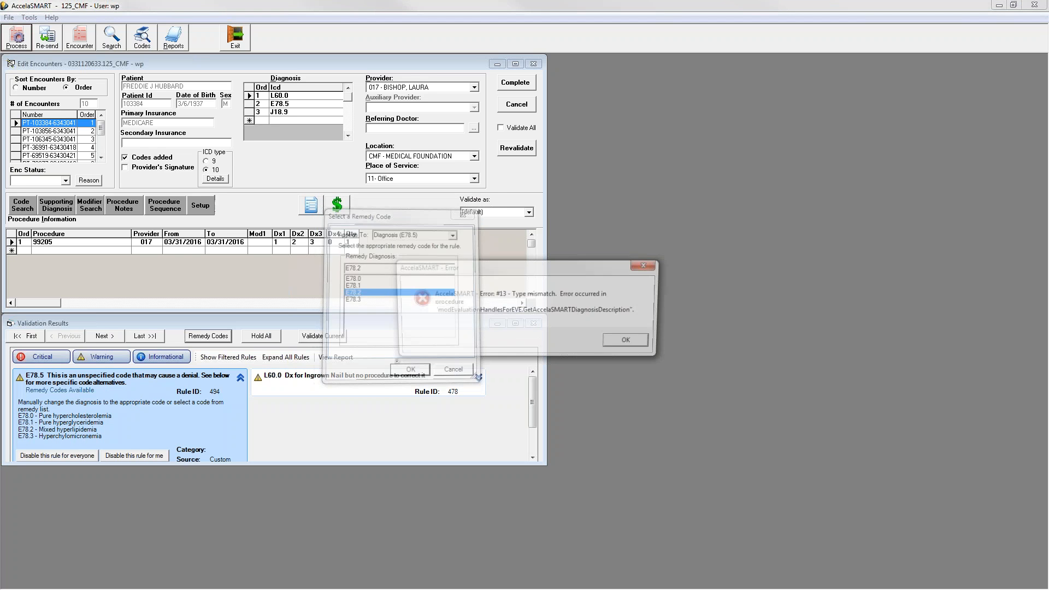
left_click(628, 344)
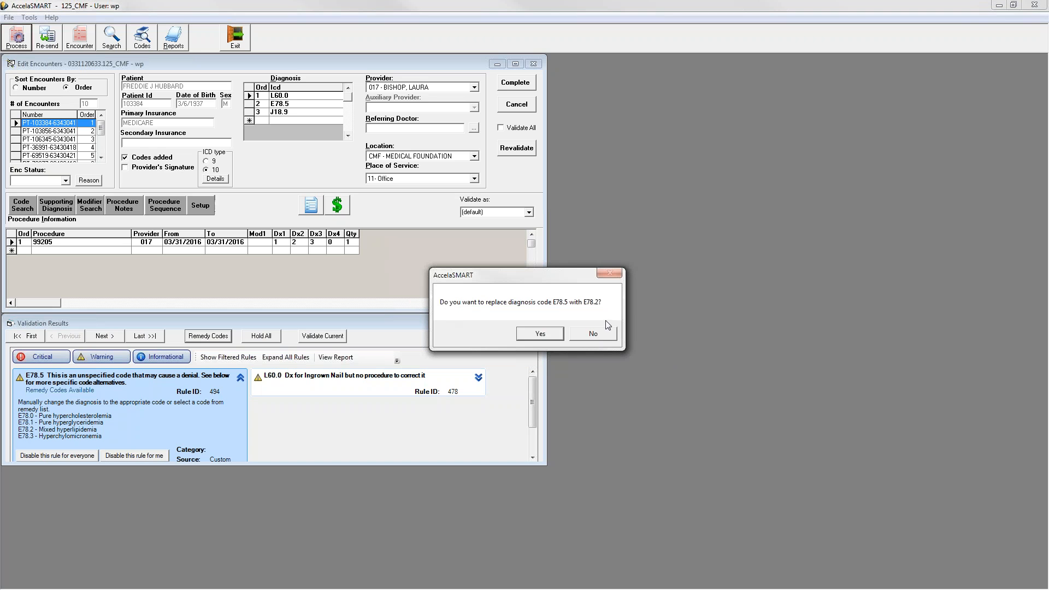
left_click(547, 334)
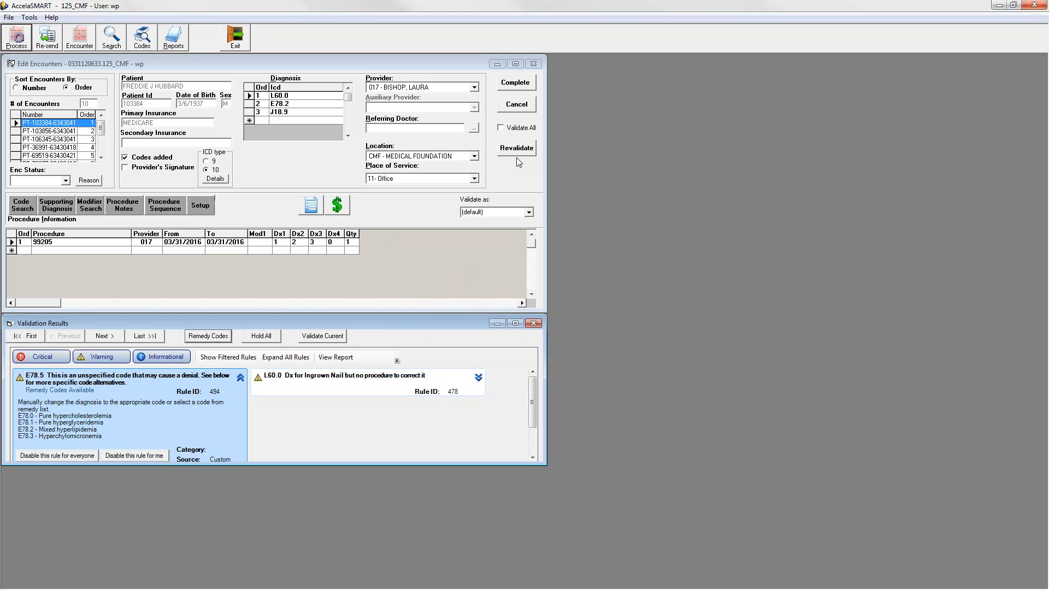
left_click(331, 339)
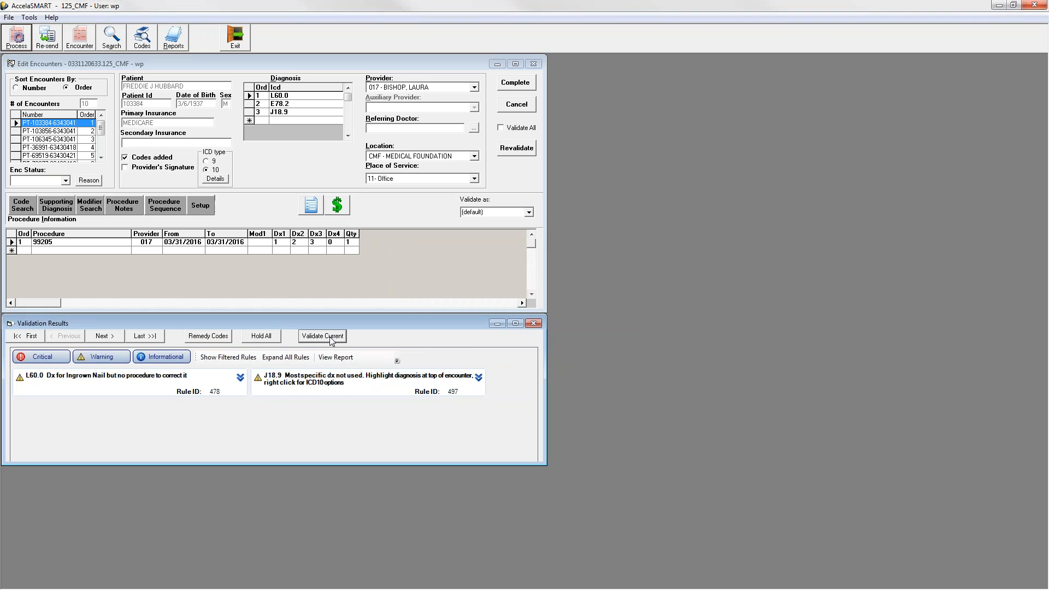
Step: Replace diagnosis J18.9 with J15.1, Pneumonia due to Pseudomonas, through the ICD-10 lookup and revalidate the encounter
left_click(337, 385)
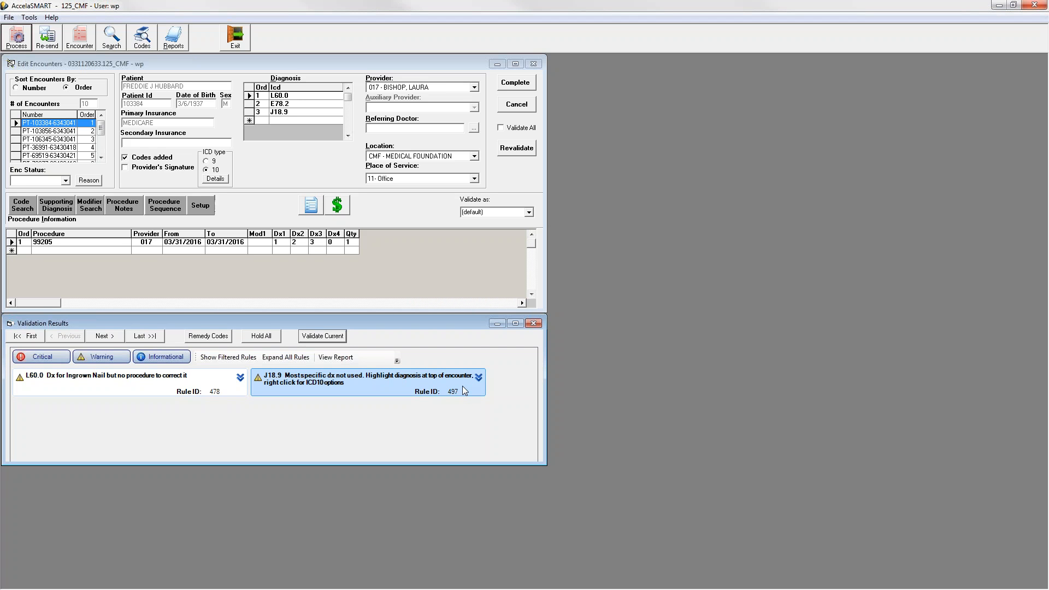
left_click(278, 112)
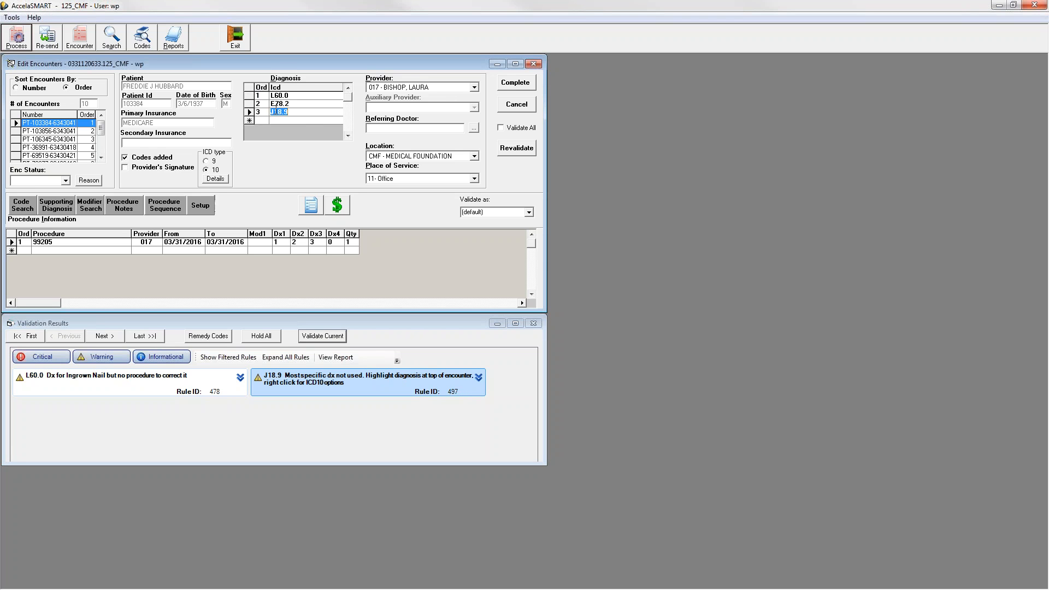
right_click(278, 112)
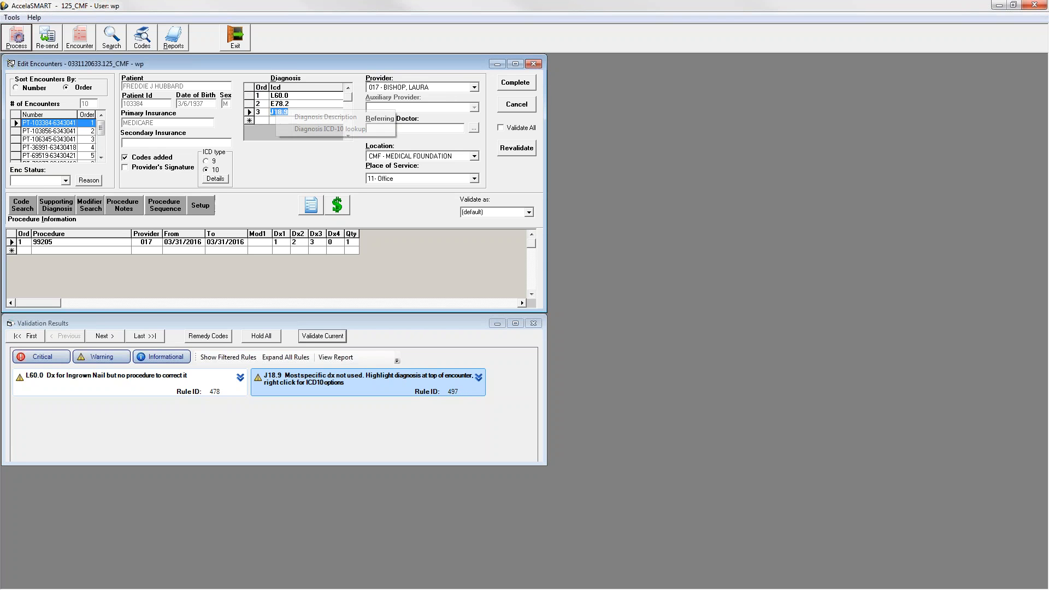
left_click(296, 129)
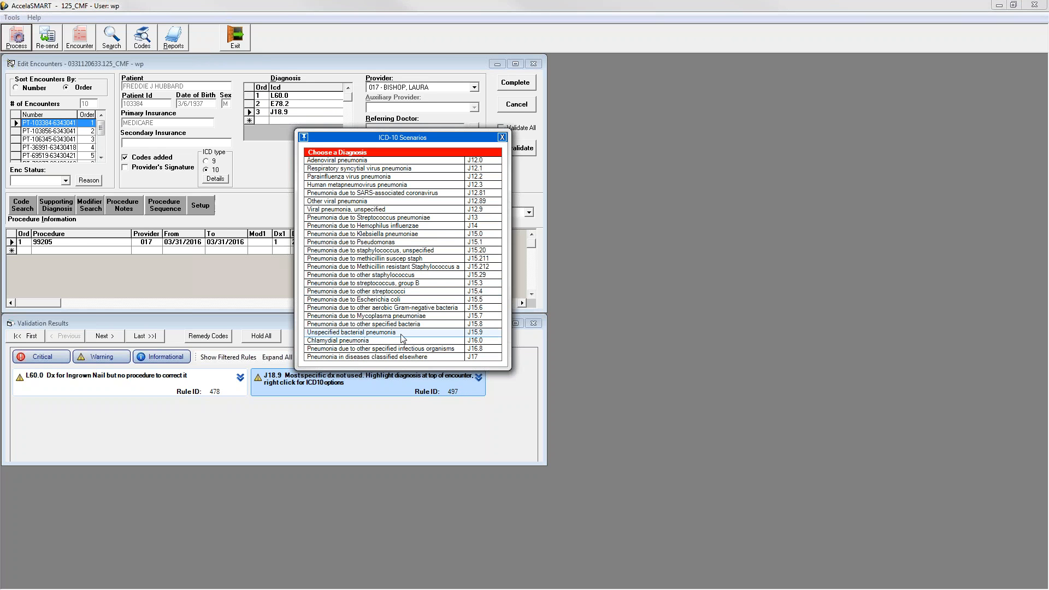
left_click(411, 244)
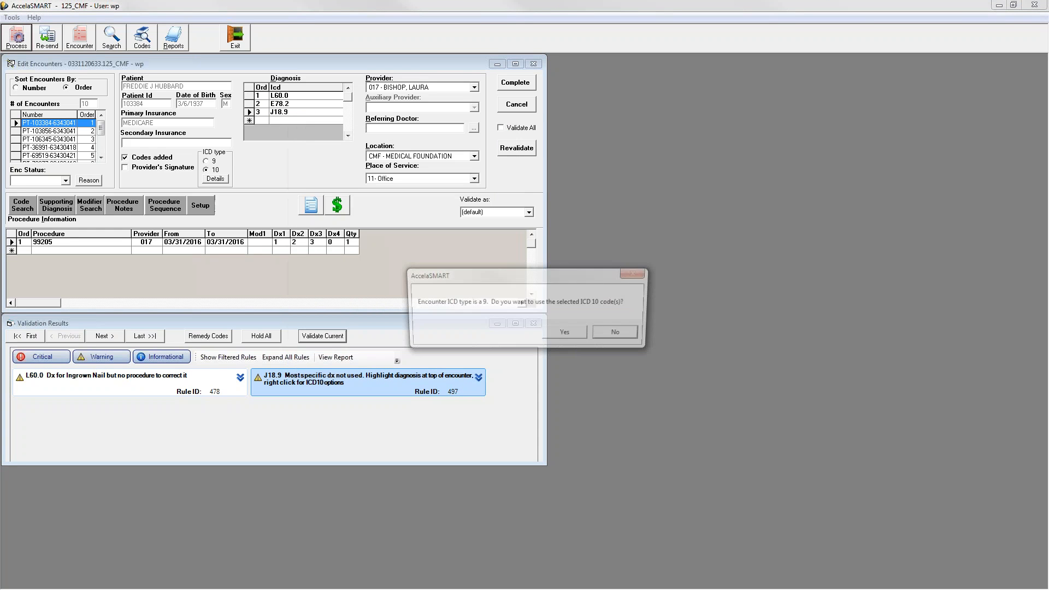
left_click(567, 334)
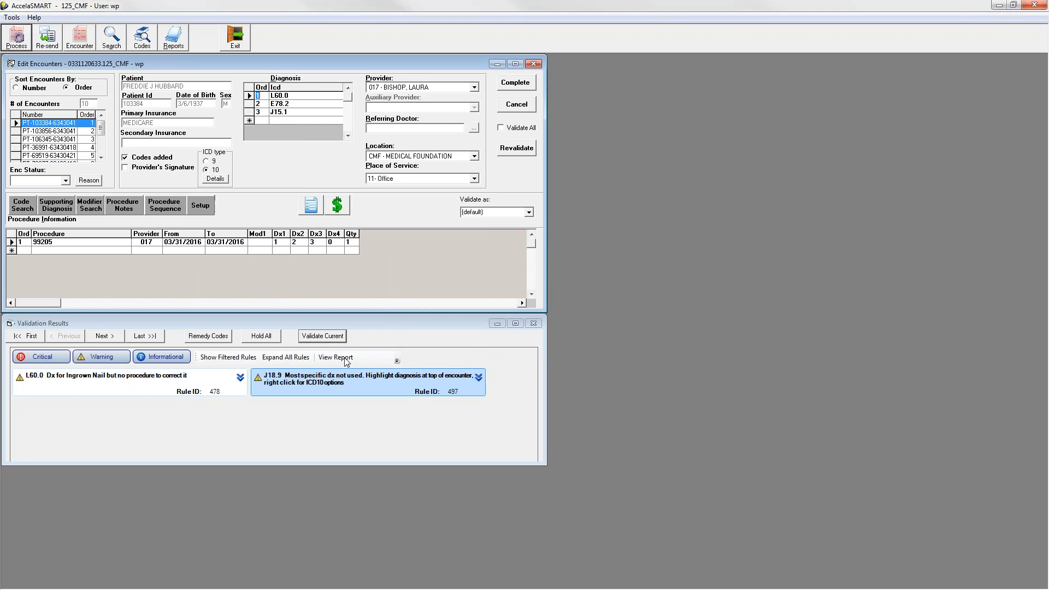
left_click(327, 336)
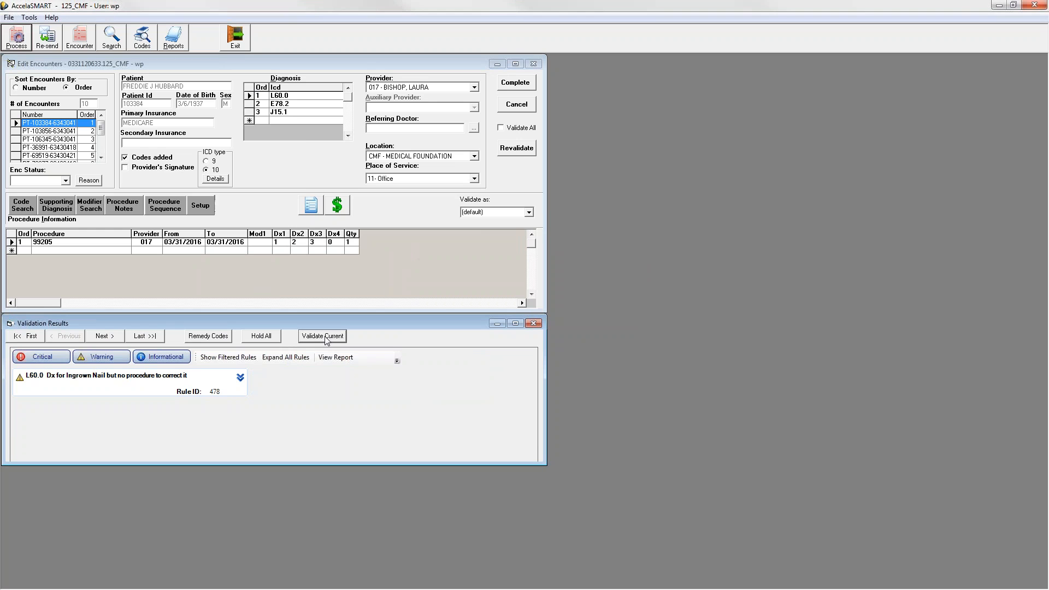